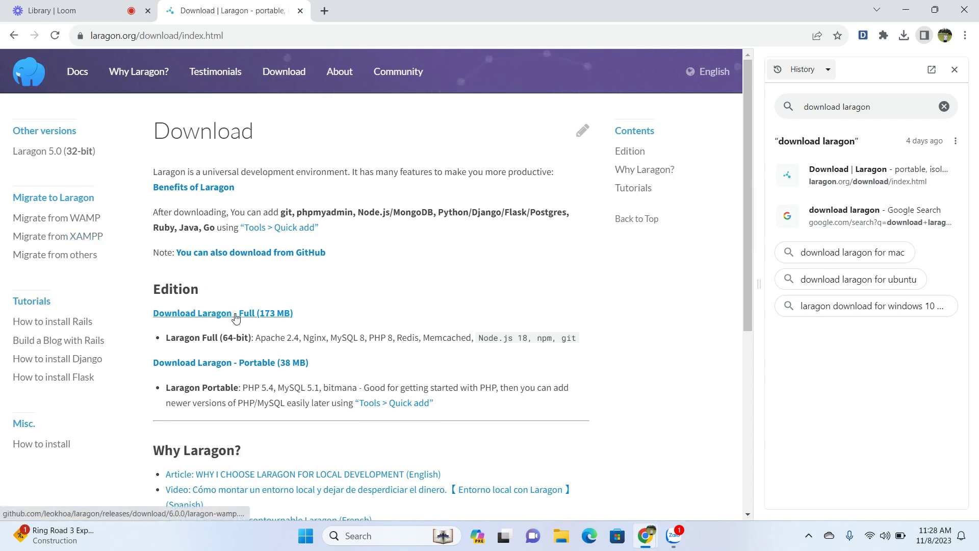
# - Download the Laragon Full (173 MB) edition, close the history side panel and review the components listed for the 64-bit edition
pyautogui.click(266, 319)
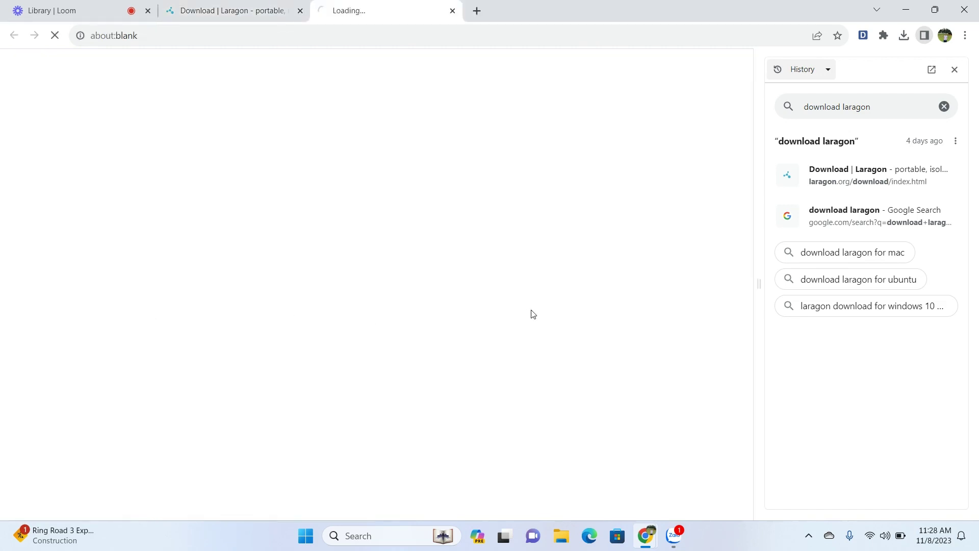
pyautogui.click(955, 73)
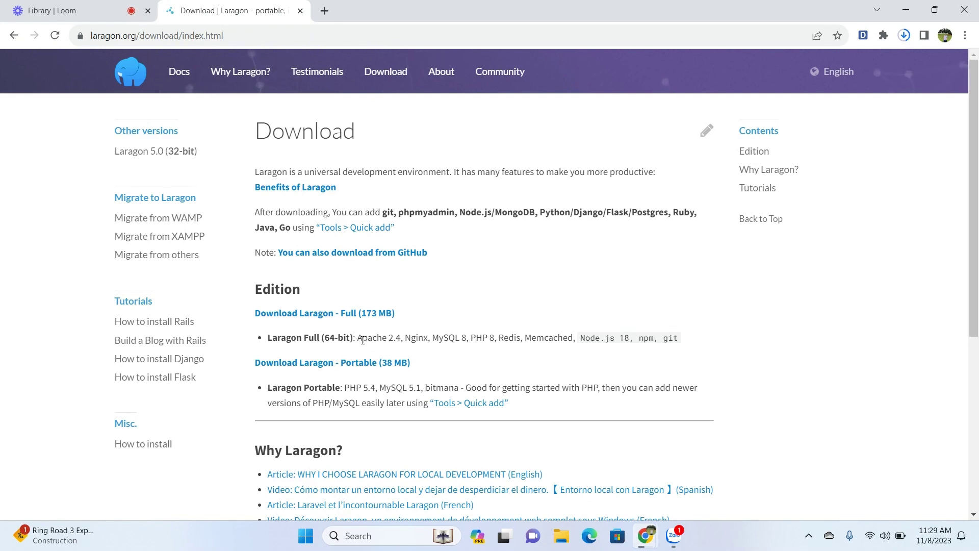
pyautogui.moveTo(358, 340); pyautogui.dragTo(677, 350)
pyautogui.click(416, 339)
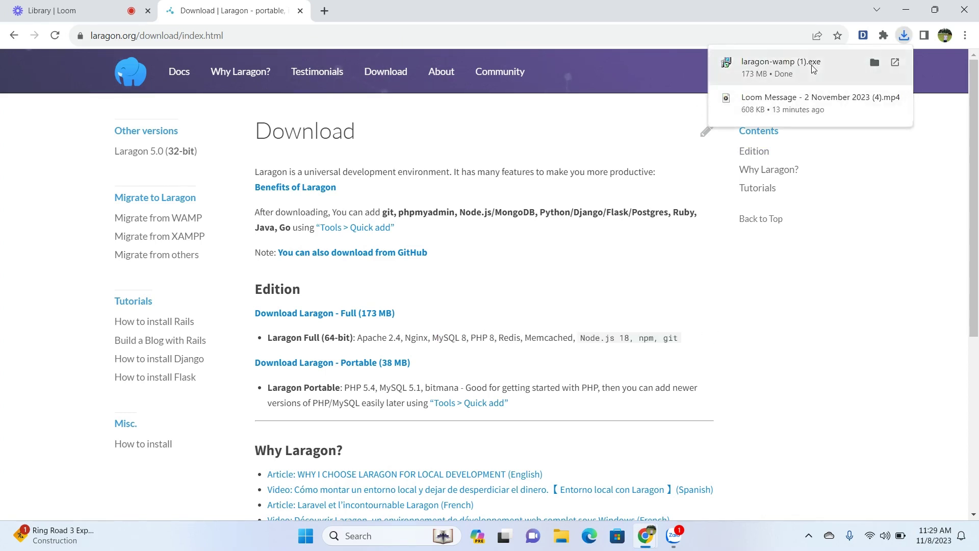
# - Locate the downloaded laragon-wamp (1).exe in its folder and run it with English as the setup language
pyautogui.click(874, 62)
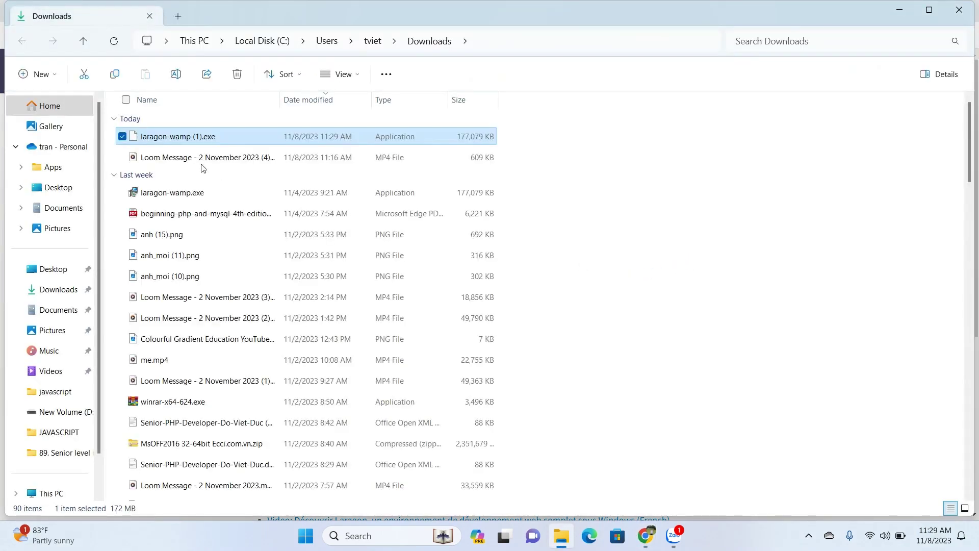
pyautogui.doubleClick(191, 135)
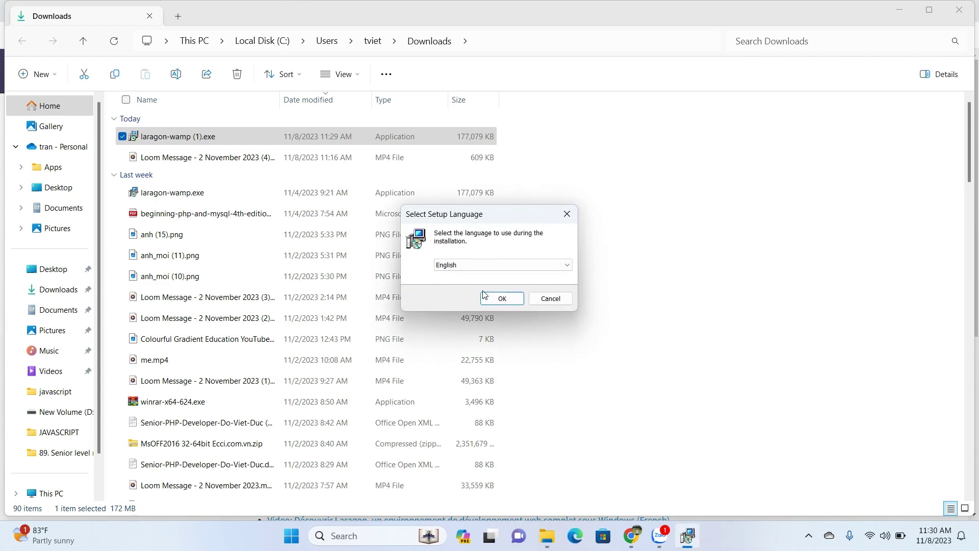
pyautogui.click(507, 301)
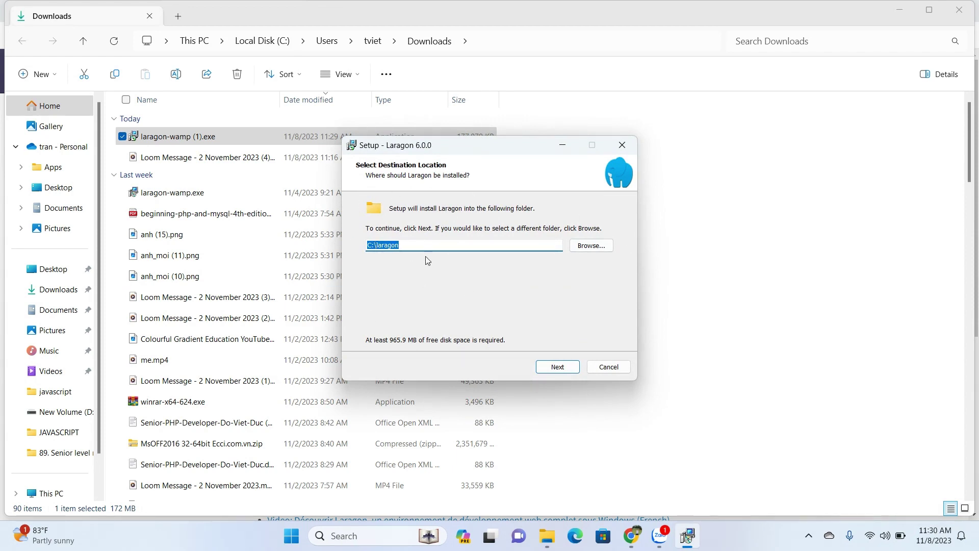
# - Install Laragon into C:\laragon with the default startup, virtual host and Notepad++ & Terminal options, and finish setup with Run Laragon enabled
pyautogui.click(560, 374)
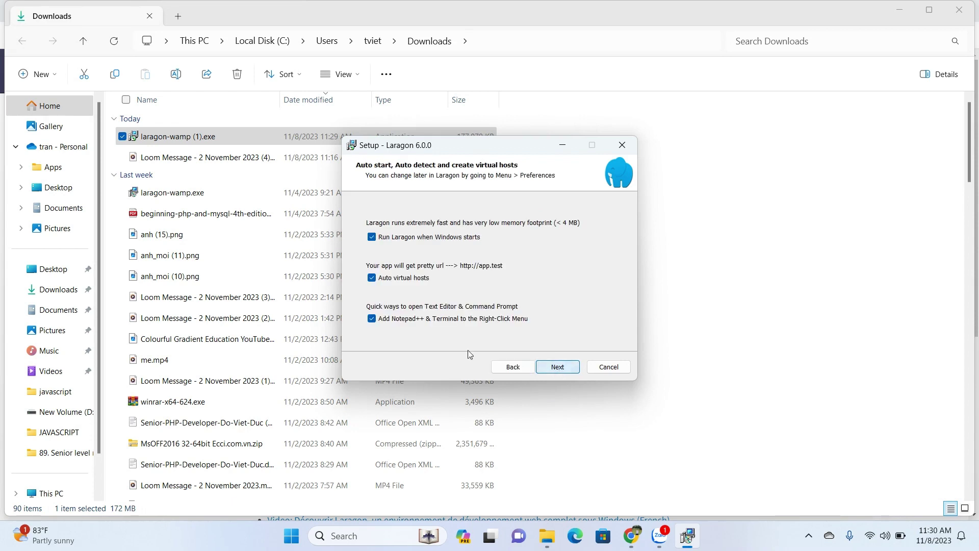
pyautogui.click(560, 368)
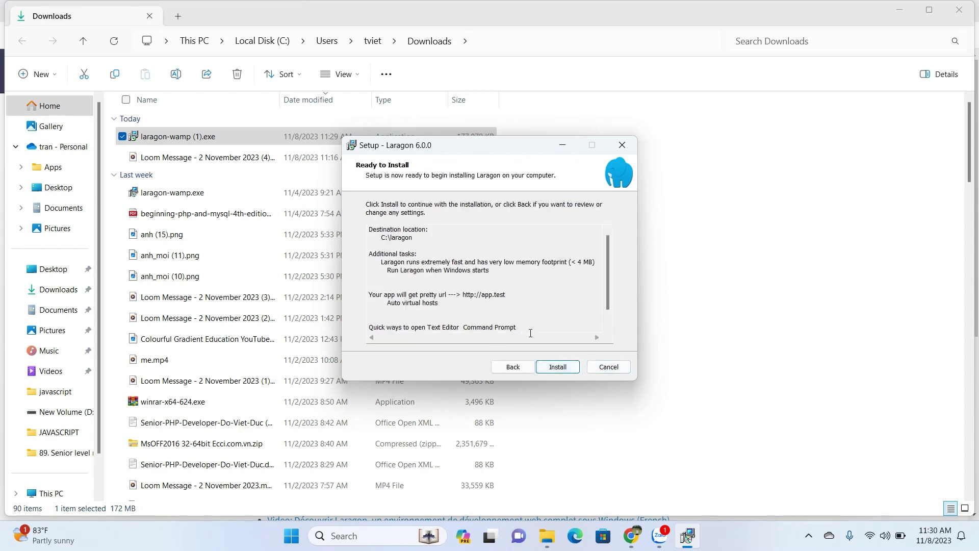
pyautogui.click(562, 368)
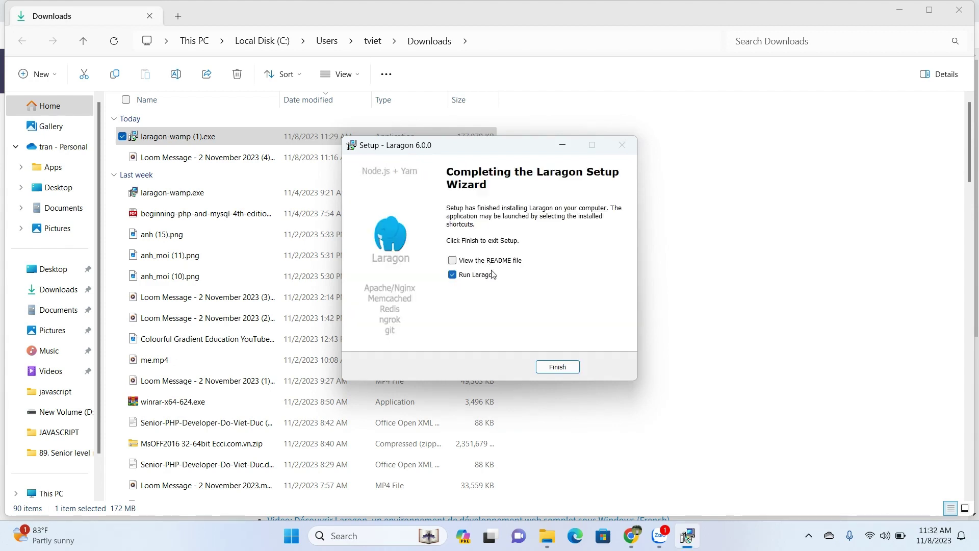
pyautogui.click(560, 366)
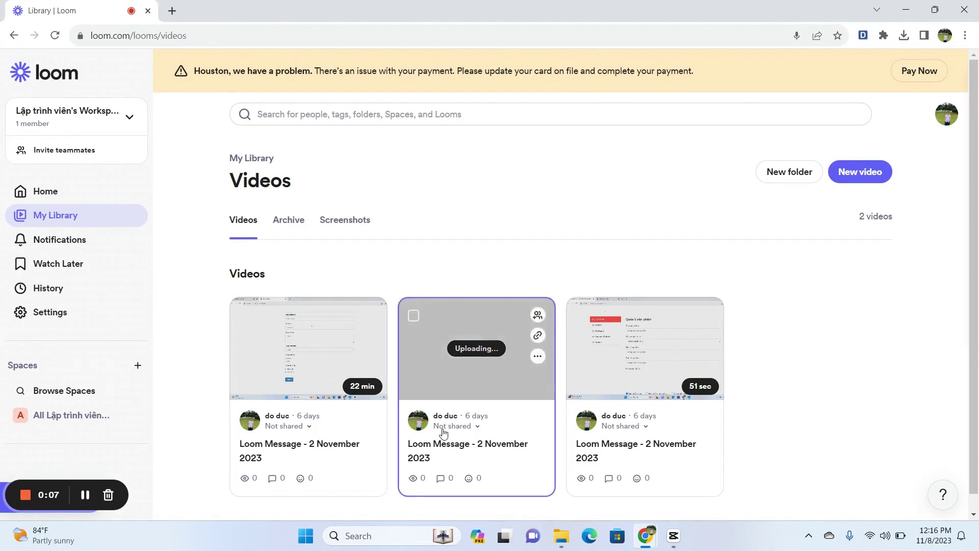
# - Find Laragon through the Windows search with "lara", launch it and start all its services
pyautogui.click(359, 535)
pyautogui.write('la')
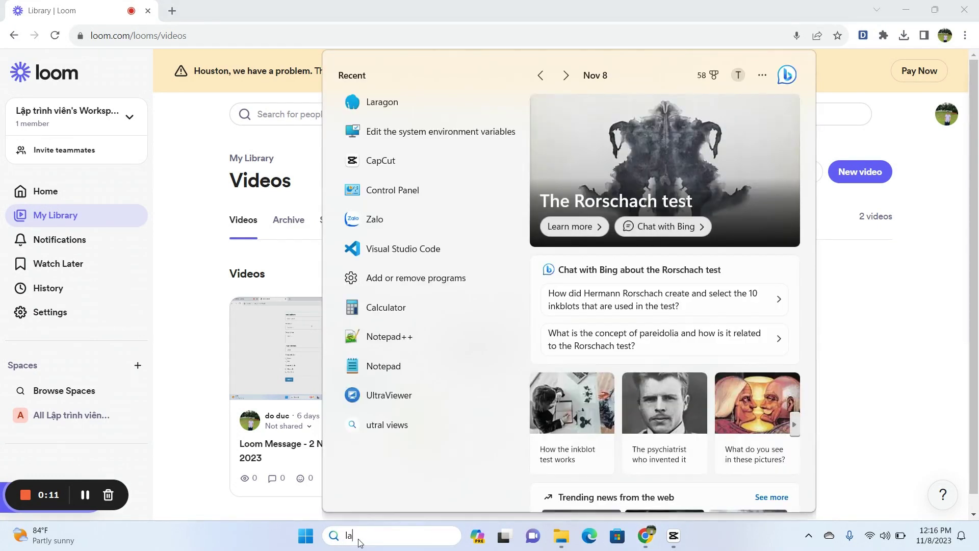
pyautogui.write('ra')
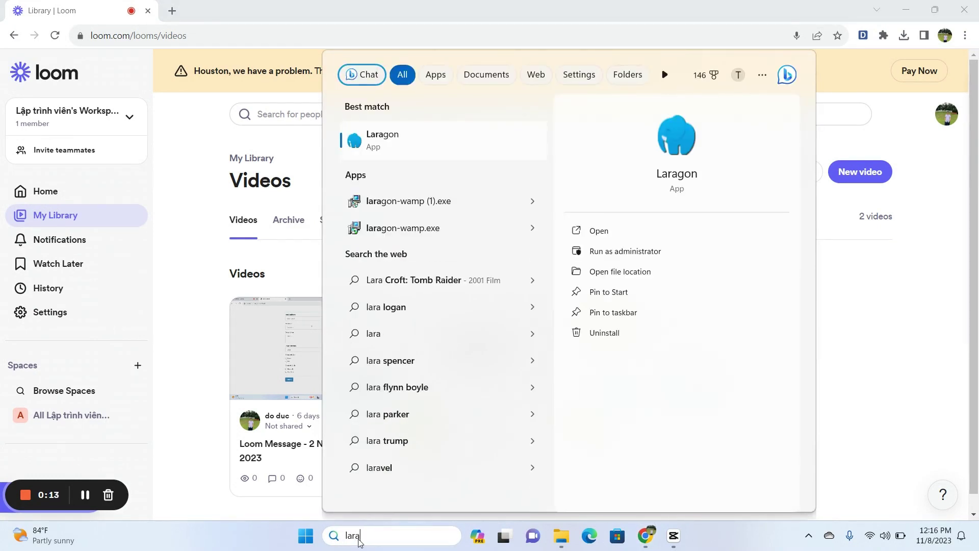
pyautogui.click(401, 147)
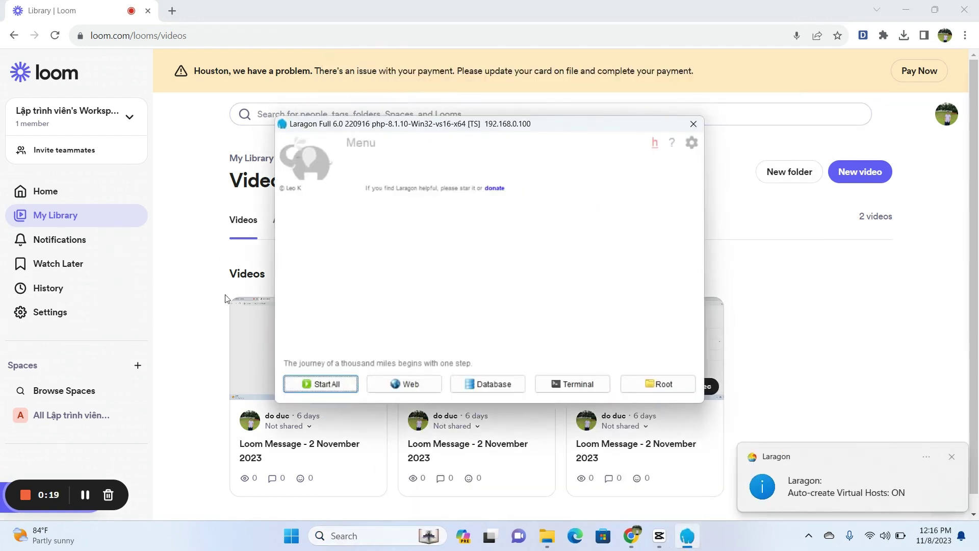
pyautogui.click(328, 386)
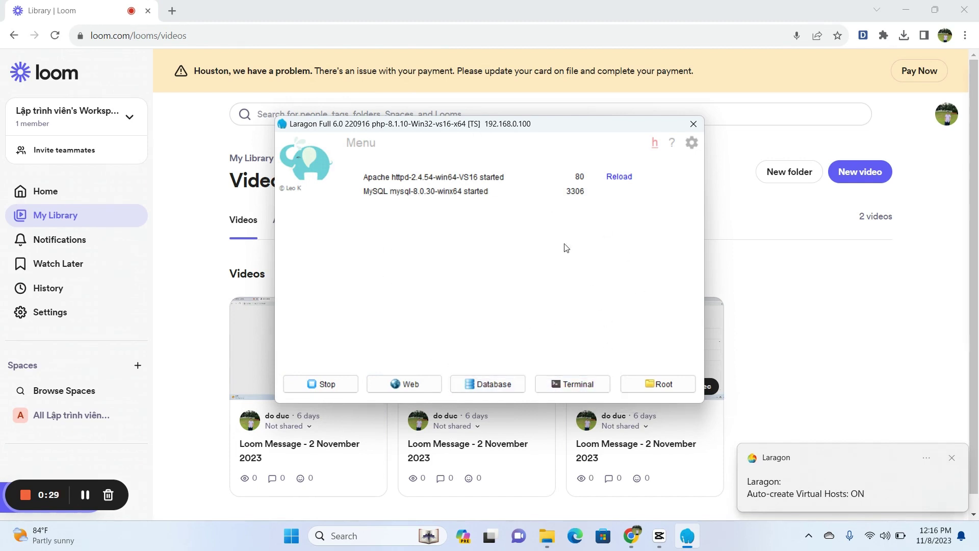
# - Open Laragon's terminal, skip the ConEmu update and check the PHP version with php -v
pyautogui.click(570, 387)
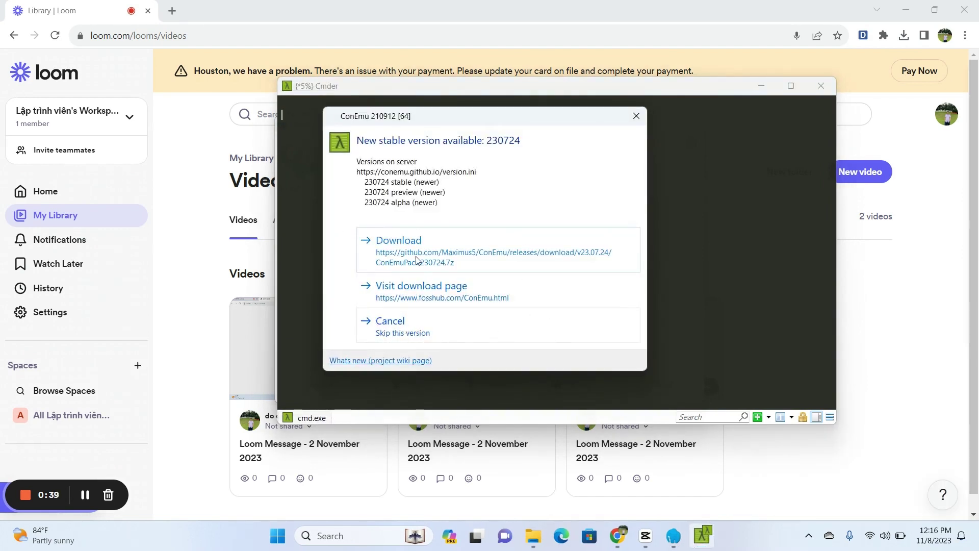
pyautogui.click(426, 333)
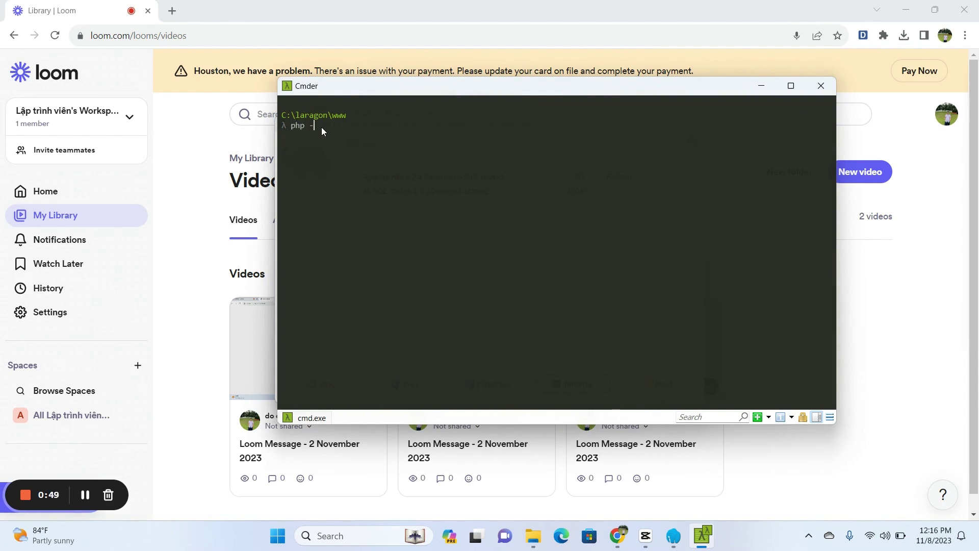
pyautogui.write('v')
pyautogui.press('Return')
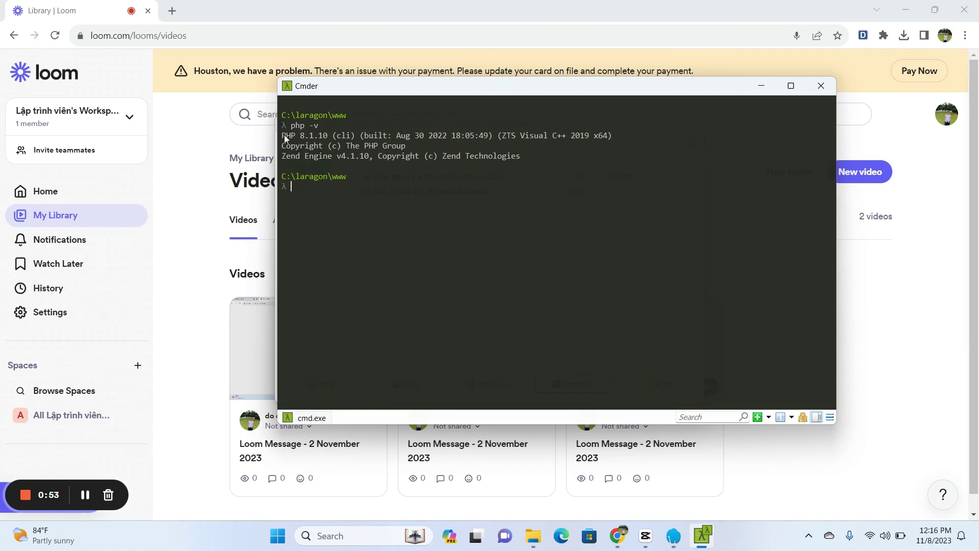
pyautogui.moveTo(284, 135); pyautogui.dragTo(324, 137)
pyautogui.click(352, 202)
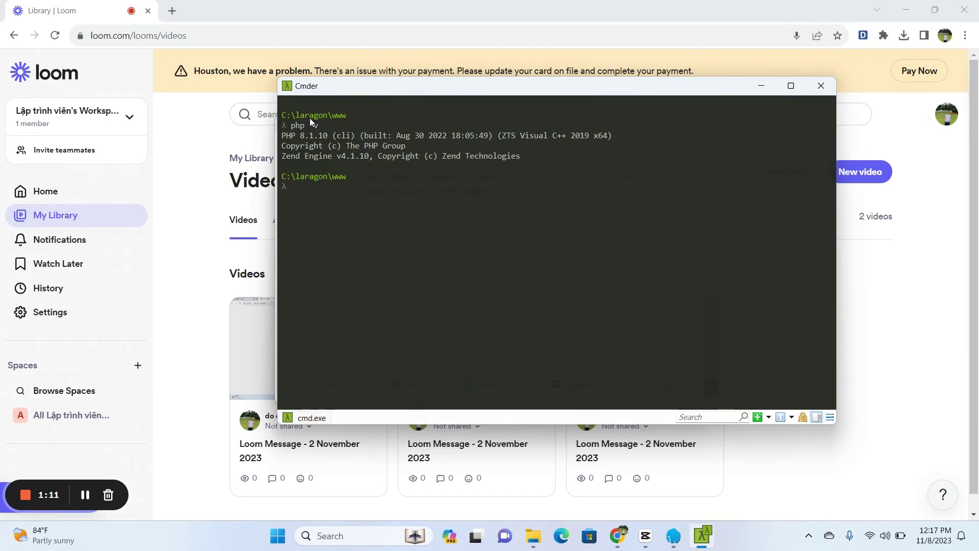
# - Minimize the browser, create a desktop folder named php-trainning and place it below the Zalo shortcut
pyautogui.click(905, 10)
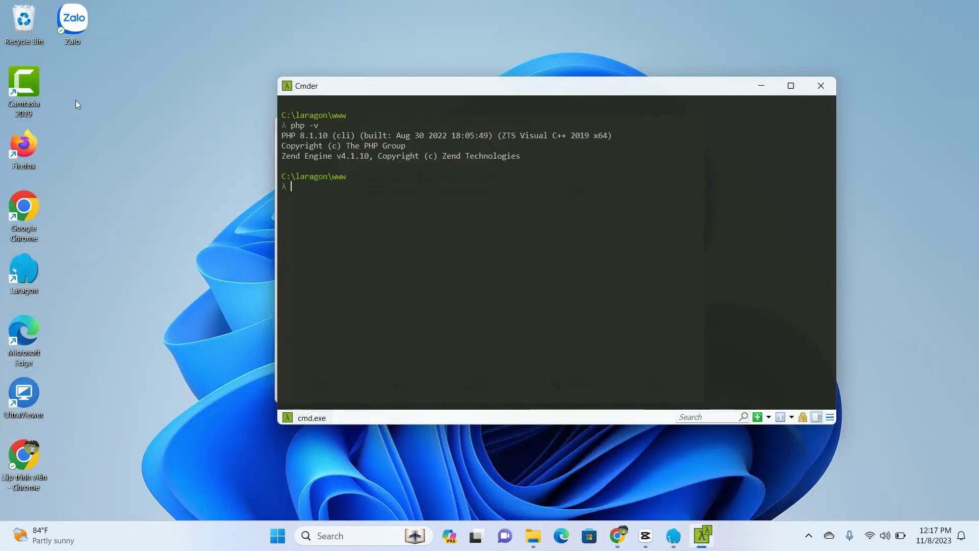
pyautogui.rightClick(88, 105)
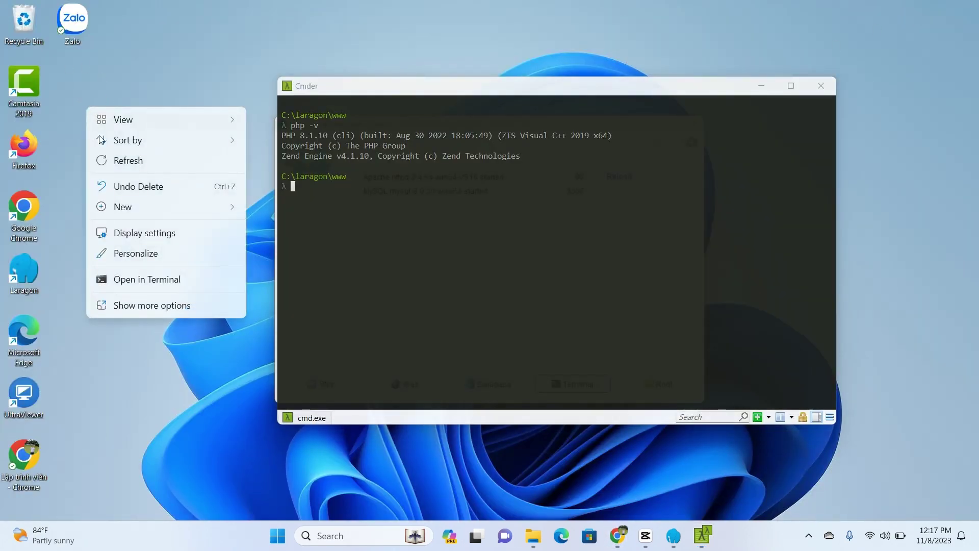
pyautogui.moveTo(135, 129)
pyautogui.moveTo(146, 203)
pyautogui.click(259, 206)
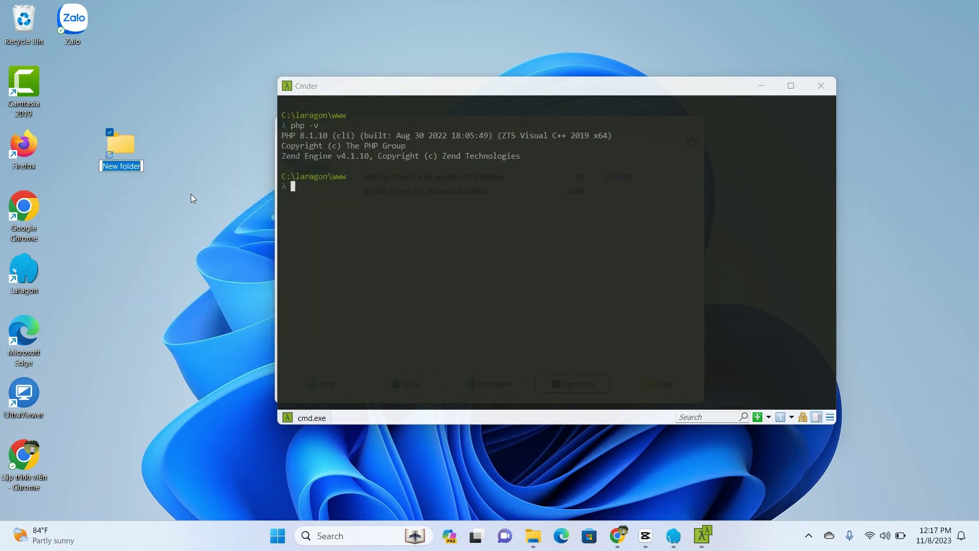
pyautogui.write('php')
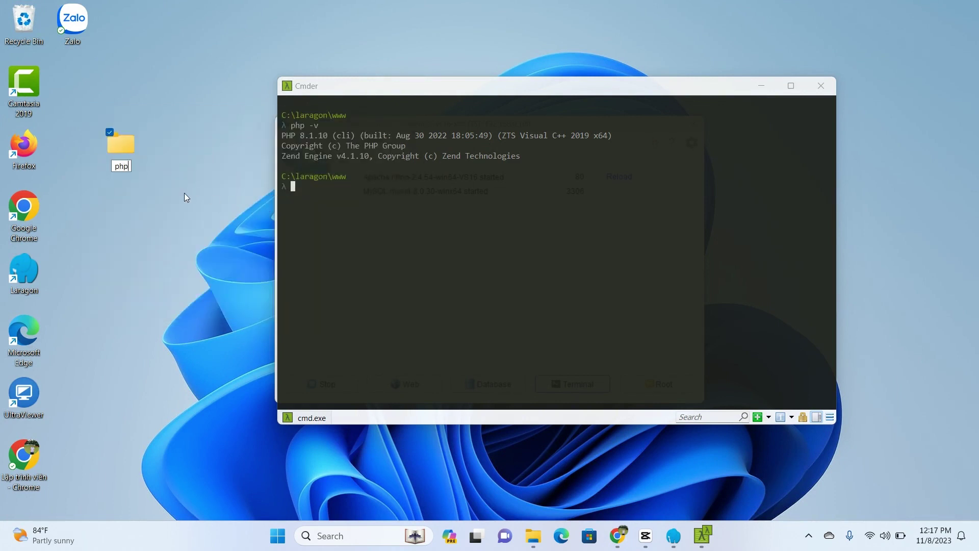
pyautogui.write('-trainning')
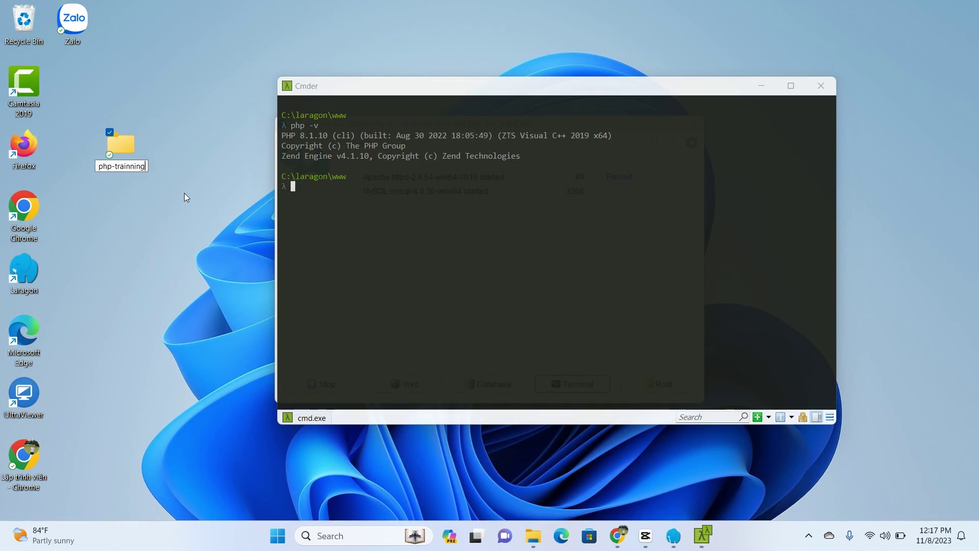
pyautogui.press('Return')
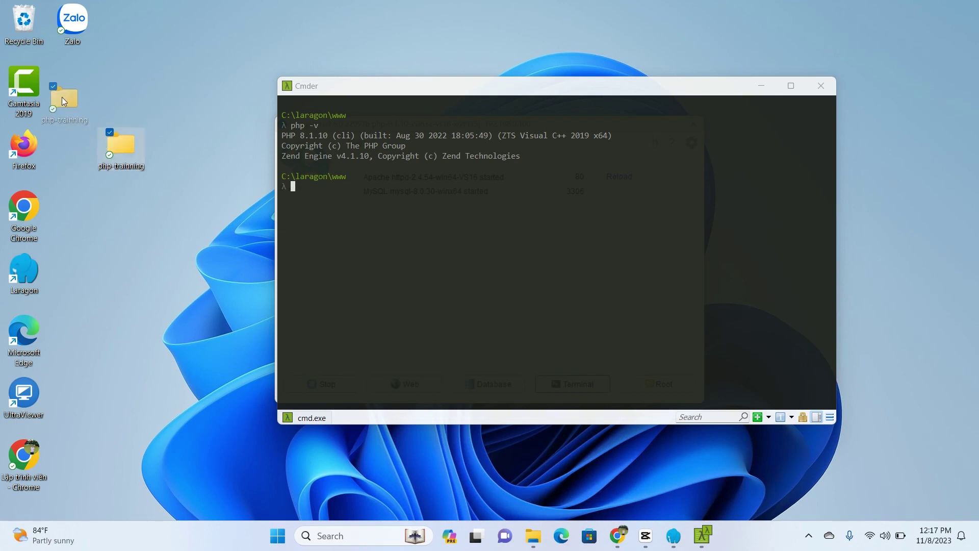
pyautogui.moveTo(63, 97); pyautogui.dragTo(73, 91)
pyautogui.click(141, 61)
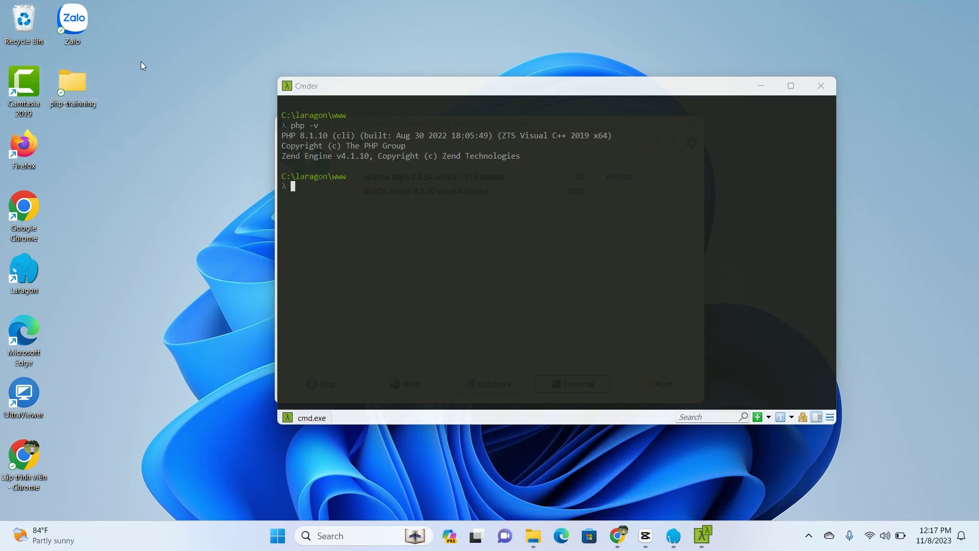
# - Open Windows PowerShell in the php-trainning folder, run php -v to test whether PHP is available there, and close the window
pyautogui.rightClick(75, 87)
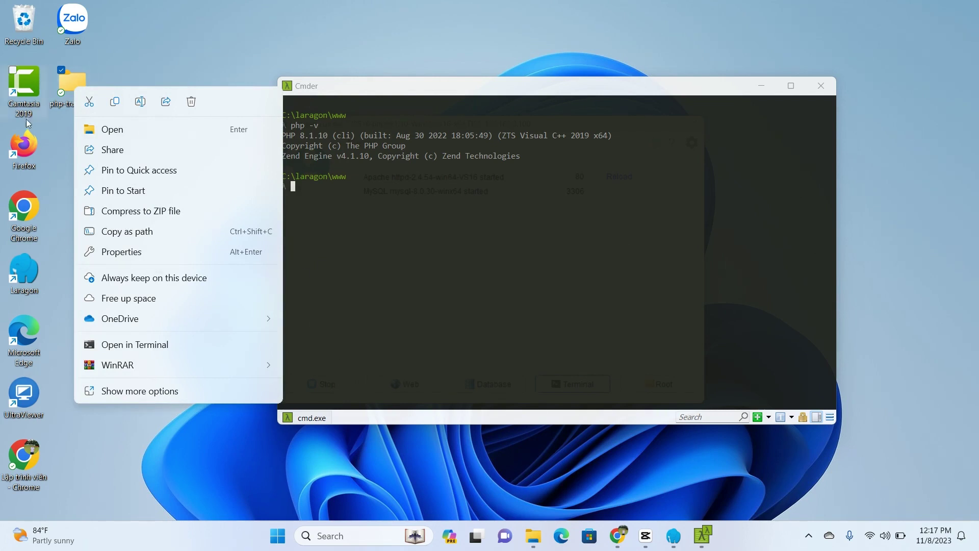
pyautogui.click(130, 345)
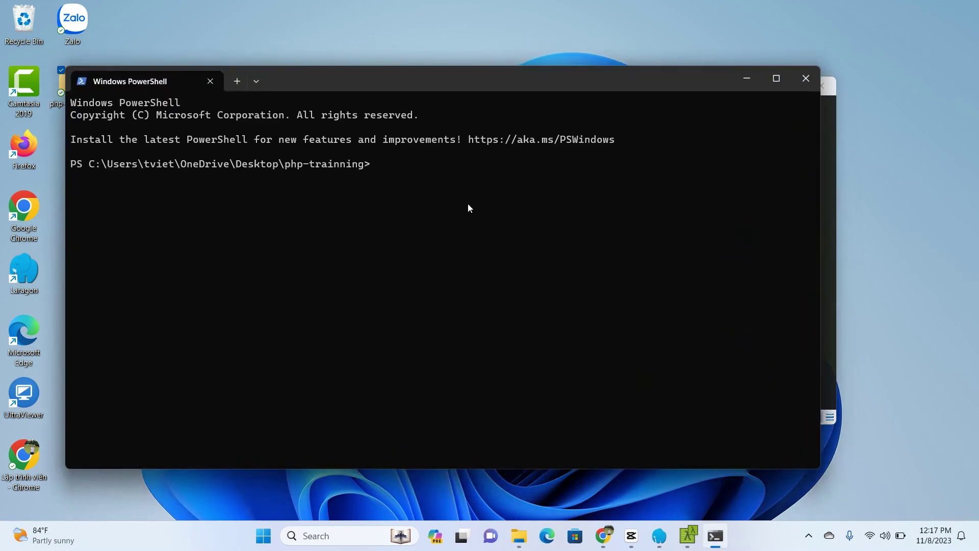
pyautogui.write('php -v')
pyautogui.press('Return')
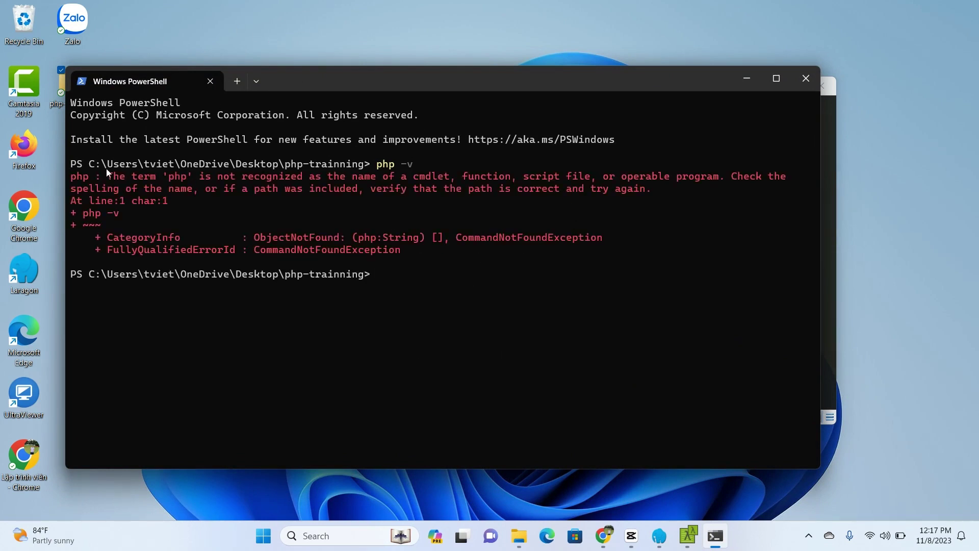
pyautogui.moveTo(108, 174); pyautogui.dragTo(437, 176)
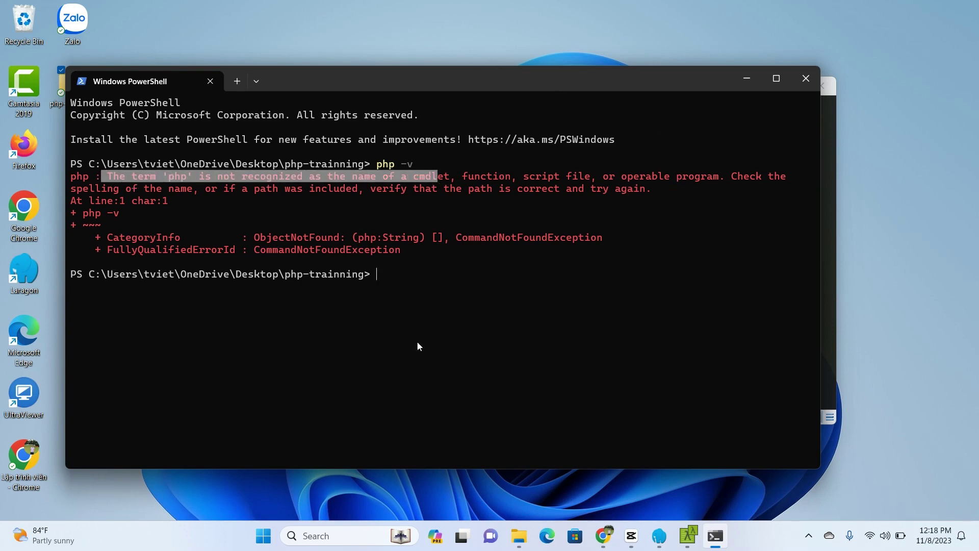
pyautogui.moveTo(332, 79); pyautogui.dragTo(321, 216)
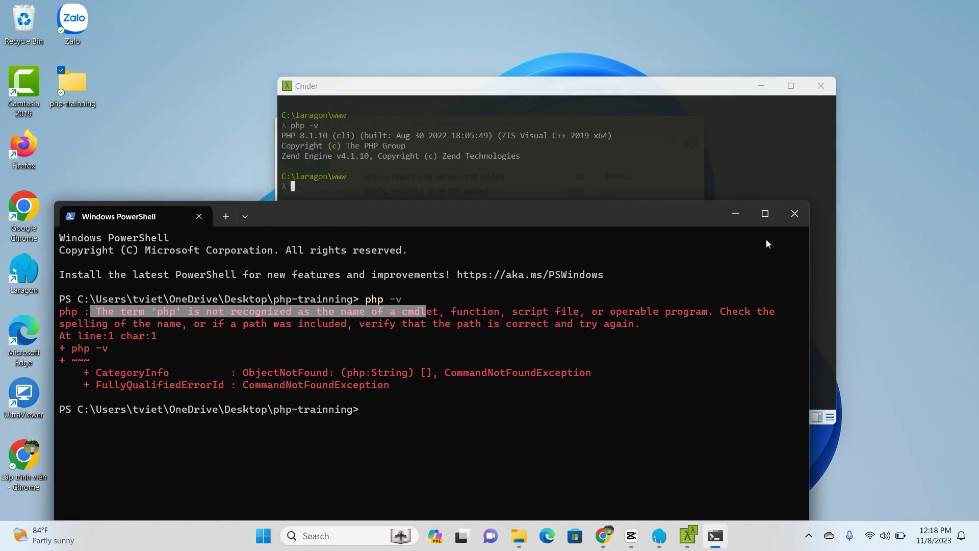
pyautogui.click(794, 214)
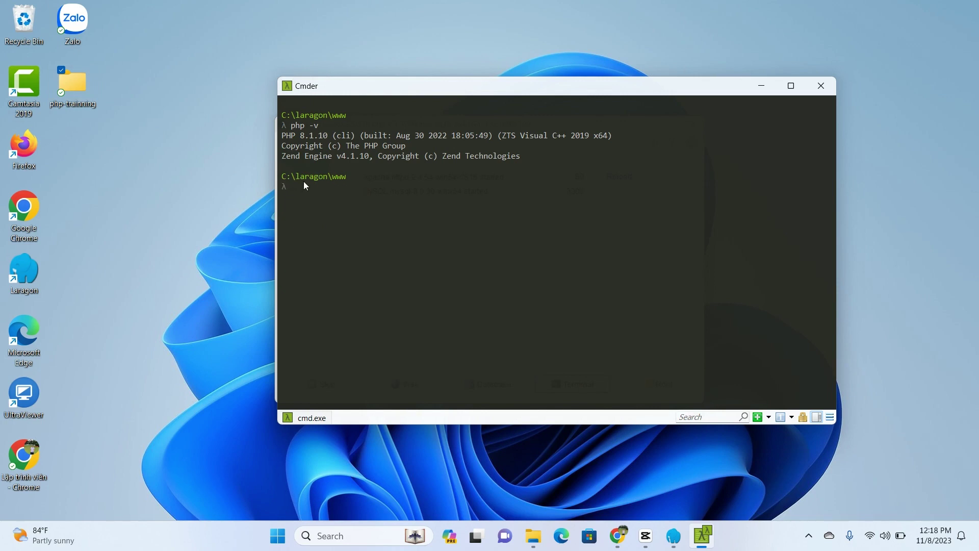
# - Switch the Cmder prompt to drive C: and open the Desktop's php-trainning folder in File Explorer
pyautogui.write('C:')
pyautogui.press('Return')
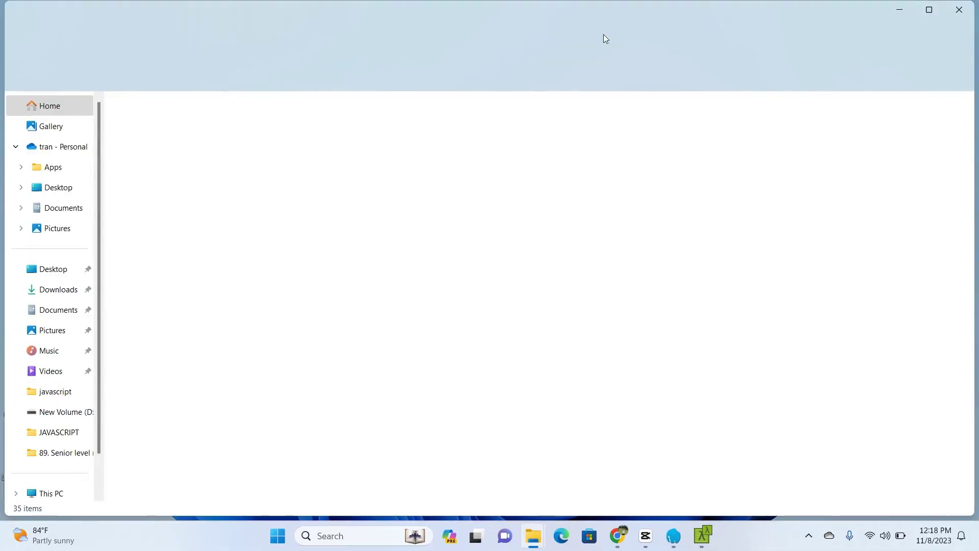
pyautogui.press('super+e')
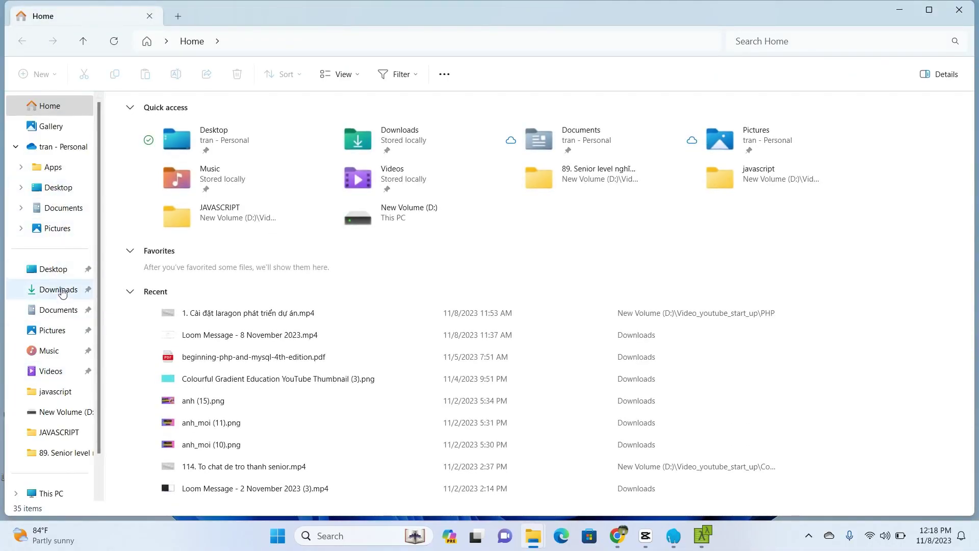
pyautogui.click(56, 193)
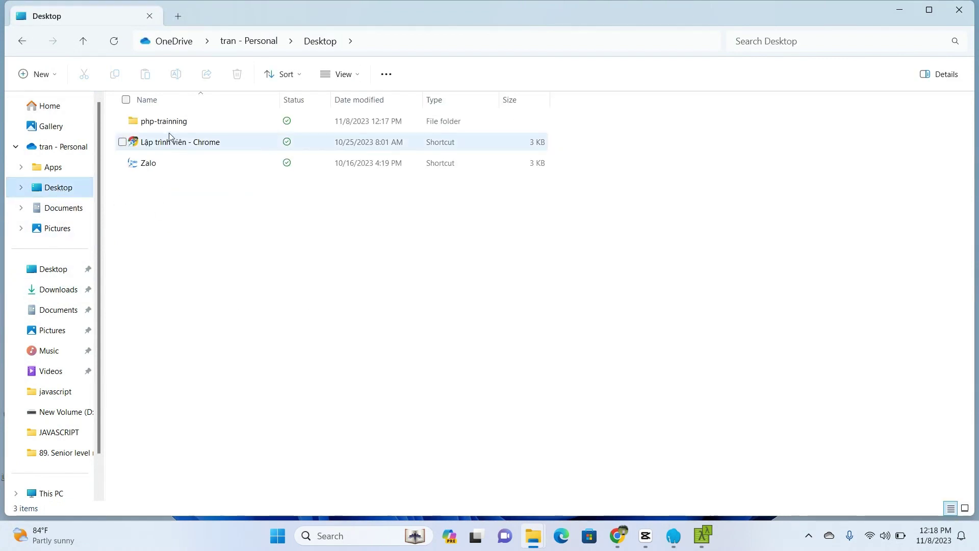
pyautogui.click(170, 127)
pyautogui.doubleClick(170, 127)
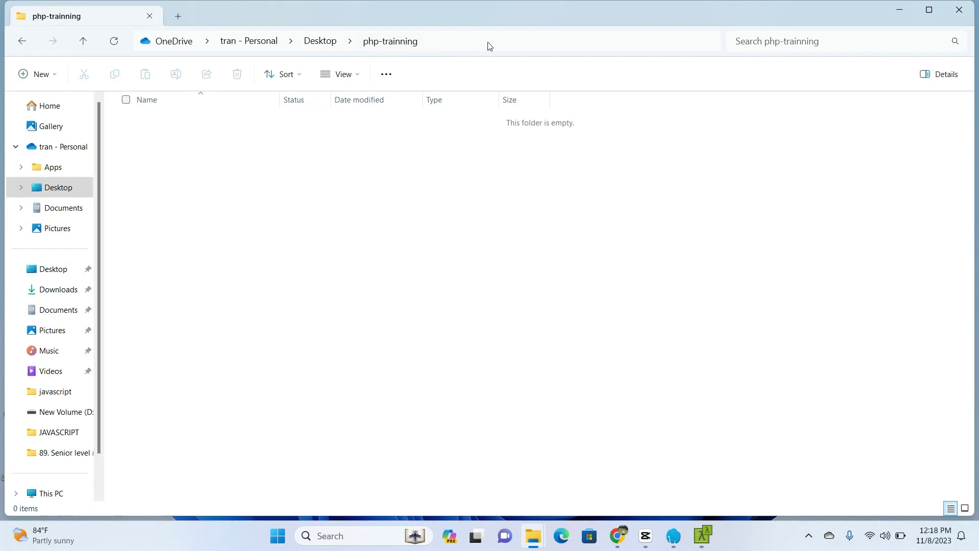
# - Copy the php-trainning folder's path from File Explorer, minimize that window and change Cmder's directory to the folder with cd
pyautogui.click(505, 42)
pyautogui.hotkey('ctrl', 'c')
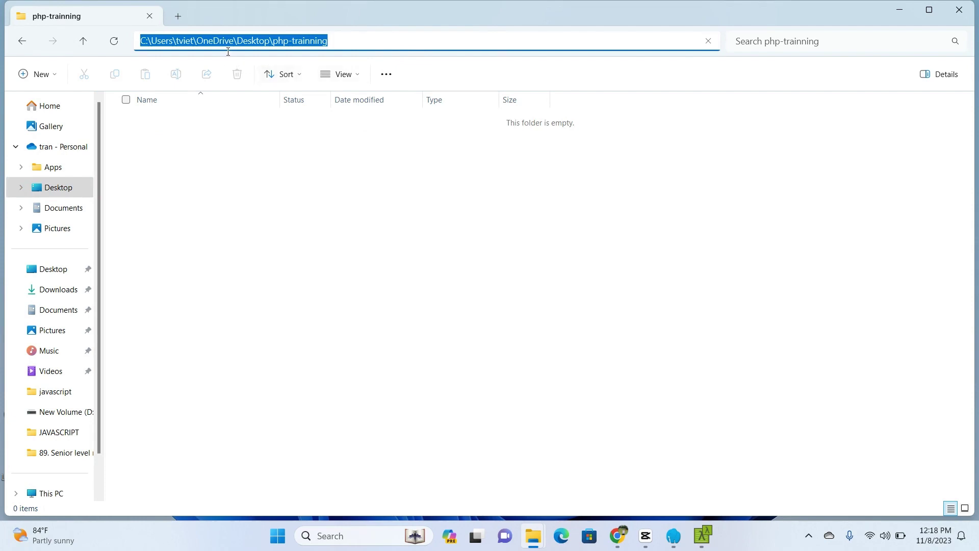
pyautogui.click(900, 9)
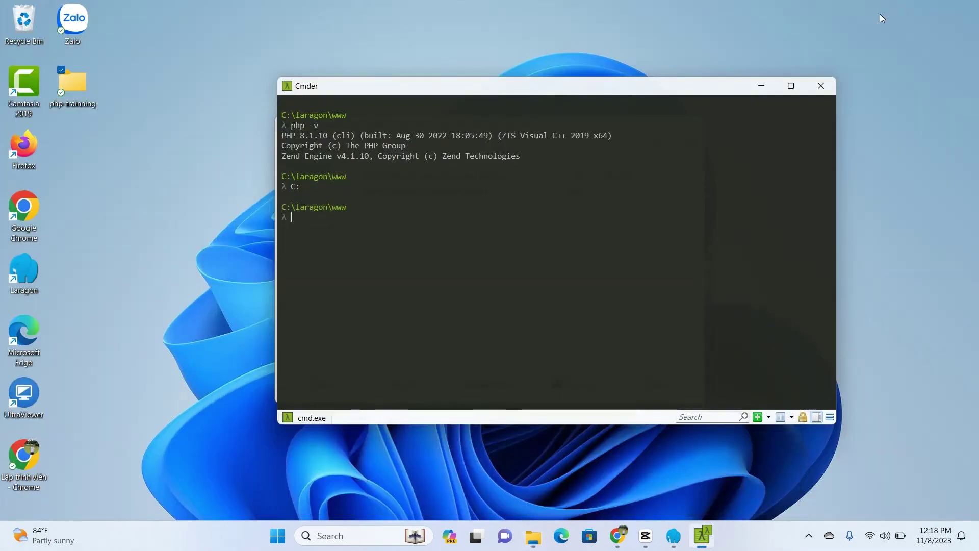
pyautogui.write('cd')
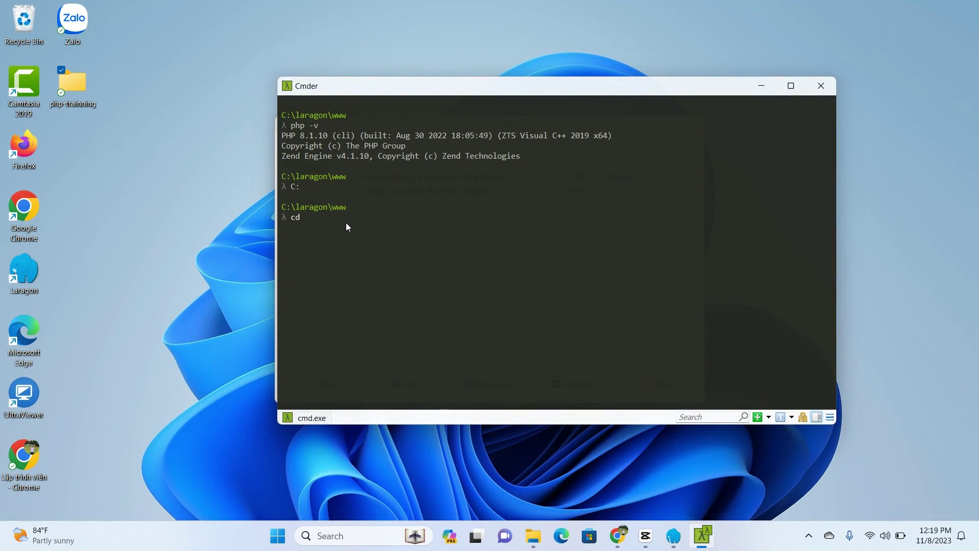
pyautogui.hotkey('ctrl', 'v')
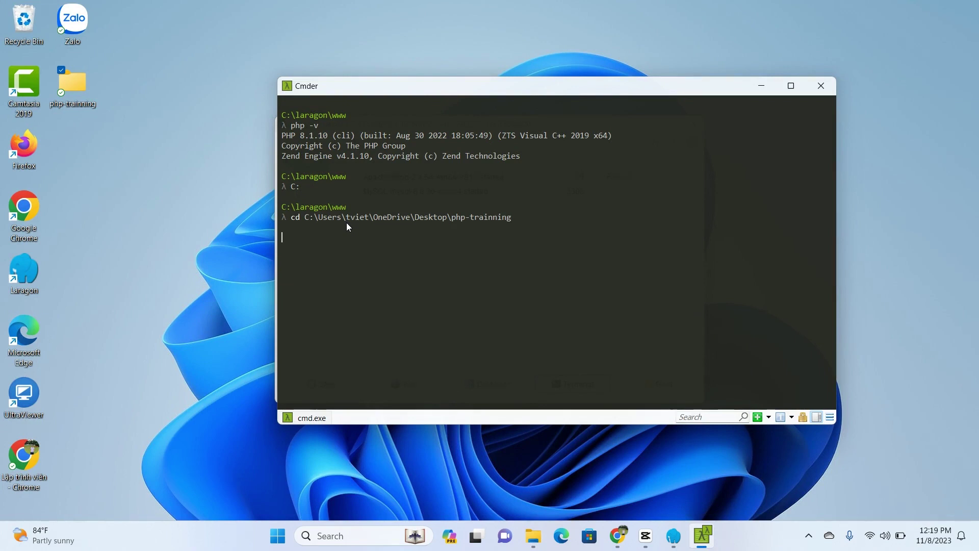
pyautogui.press('Return')
# - Check the PHP version from the php-trainning folder in Cmder with php -v
pyautogui.write('p')
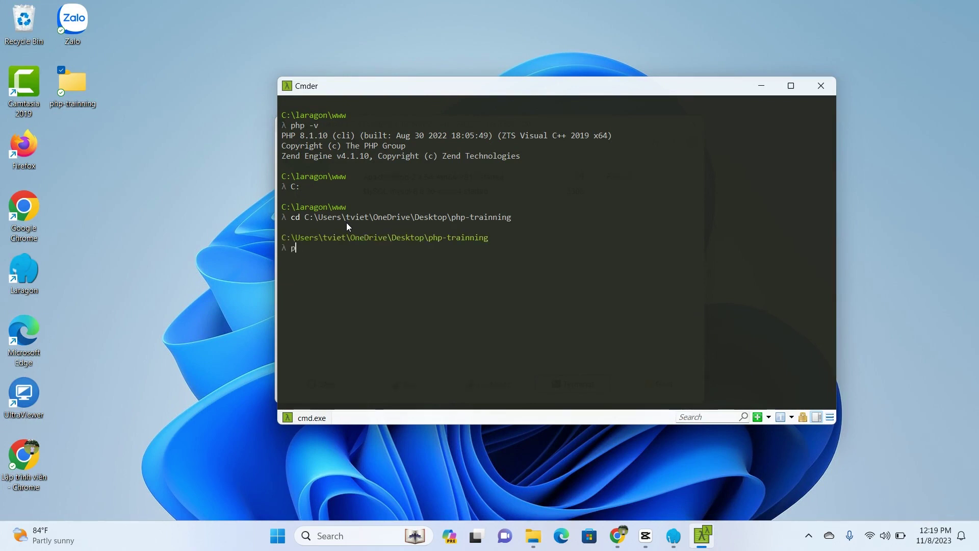
pyautogui.write('hp -v')
pyautogui.press('Return')
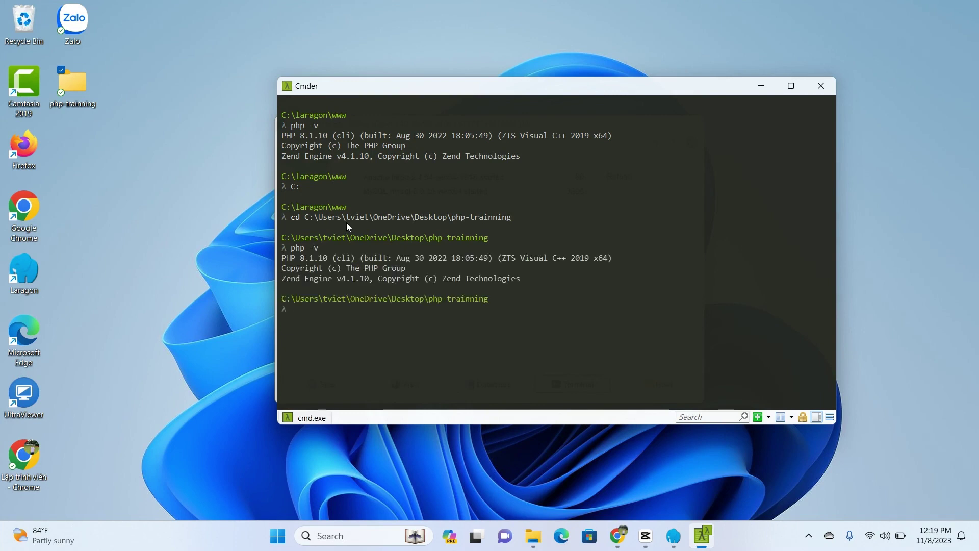
pyautogui.write('php -')
pyautogui.press('BackSpace')
pyautogui.press('BackSpace')
pyautogui.press('BackSpace')
pyautogui.press('BackSpace')
pyautogui.press('BackSpace')
pyautogui.moveTo(498, 298); pyautogui.dragTo(277, 298)
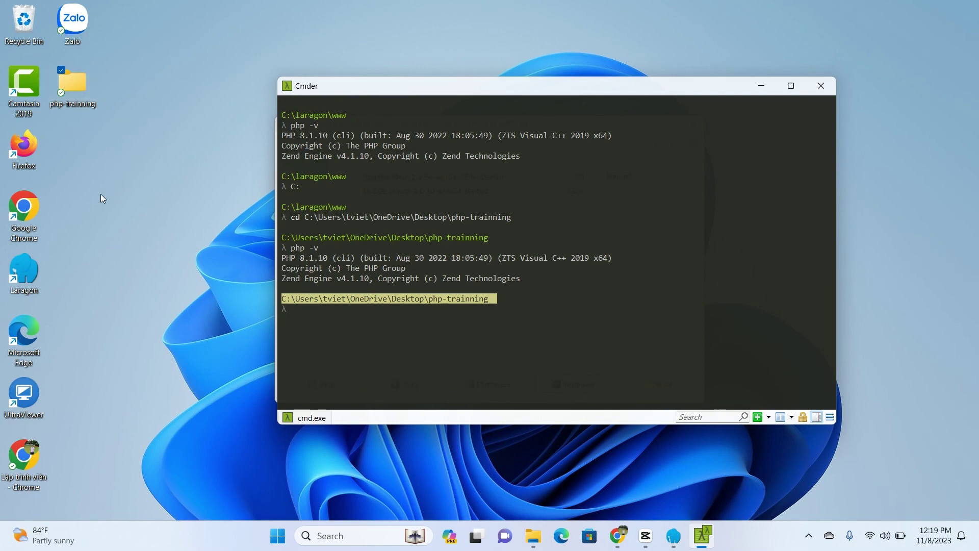
# - Open Windows PowerShell in the desktop's php-trainning folder and move its window down so Cmder's top portion is uncovered
pyautogui.rightClick(69, 79)
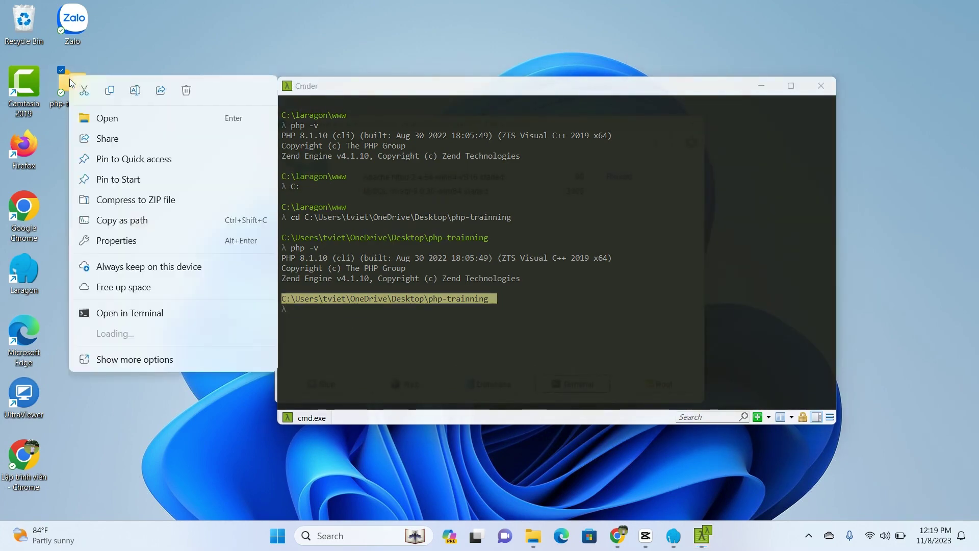
pyautogui.click(140, 334)
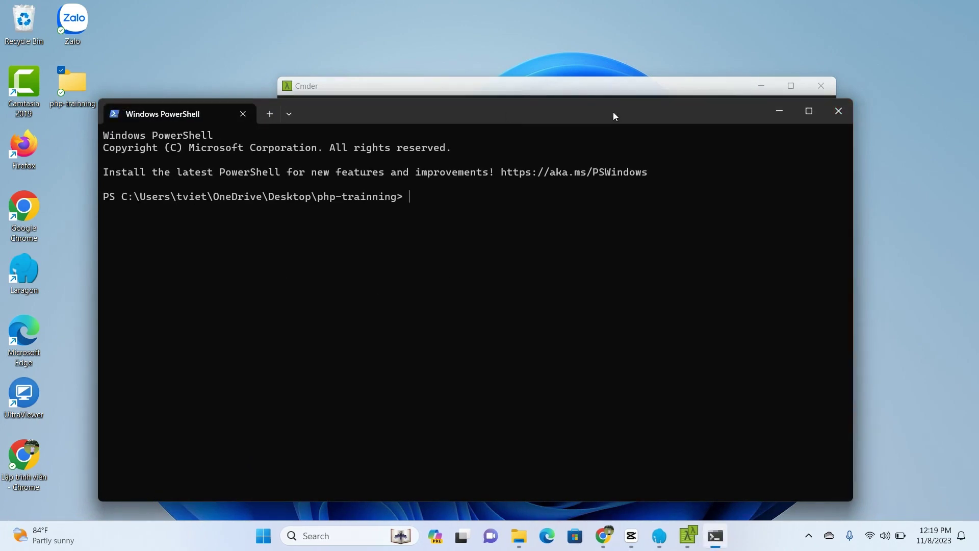
pyautogui.moveTo(612, 112); pyautogui.dragTo(632, 217)
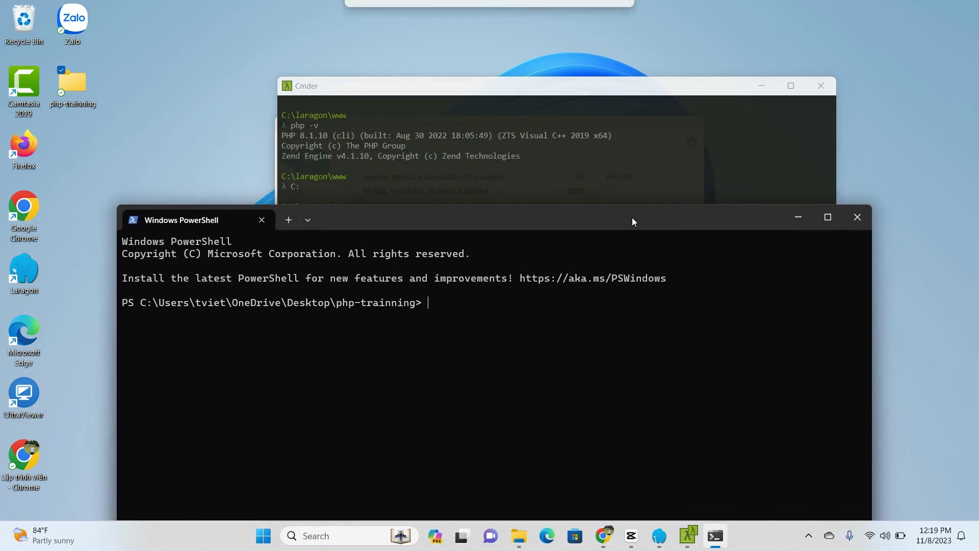
# - Close Cmder and run php -v in the PowerShell window to test whether PHP is available there
pyautogui.click(566, 85)
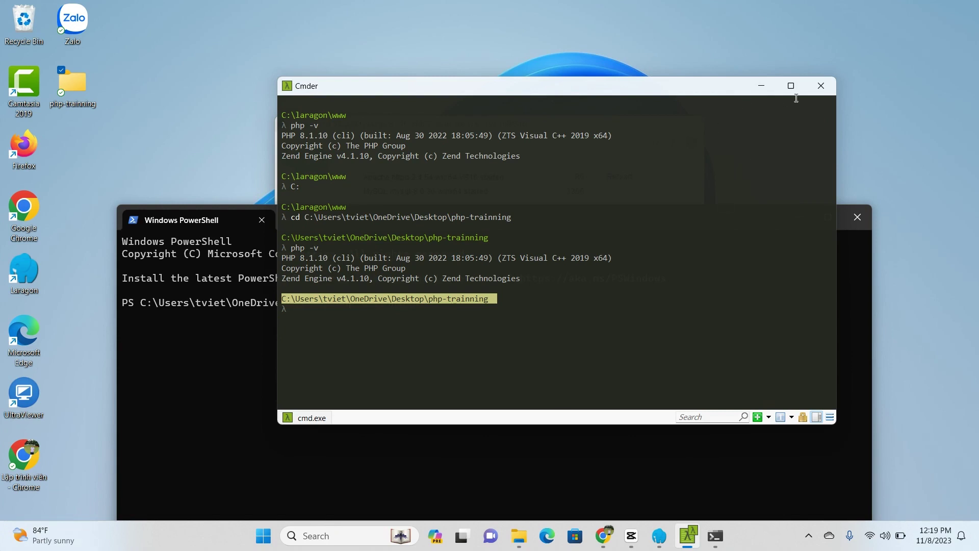
pyautogui.click(816, 91)
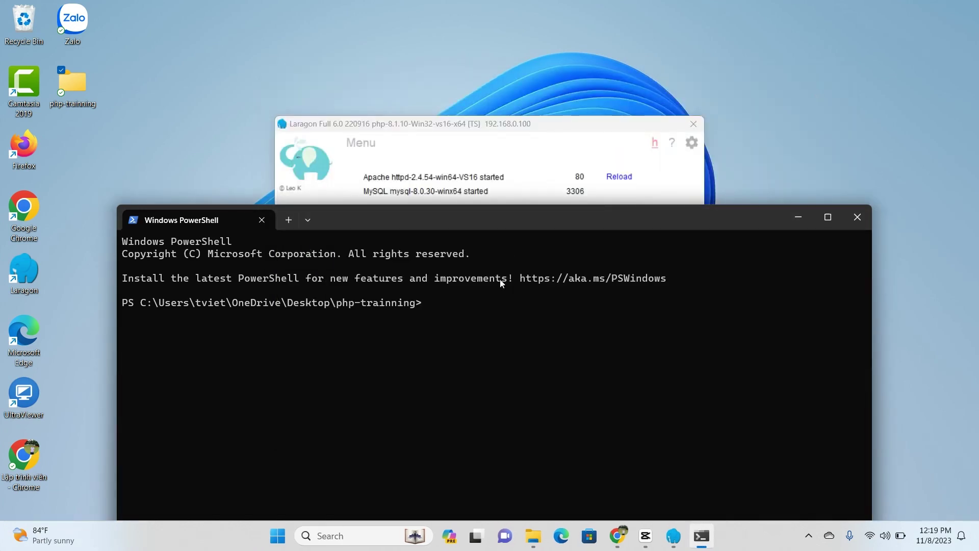
pyautogui.write('php -v')
pyautogui.press('Return')
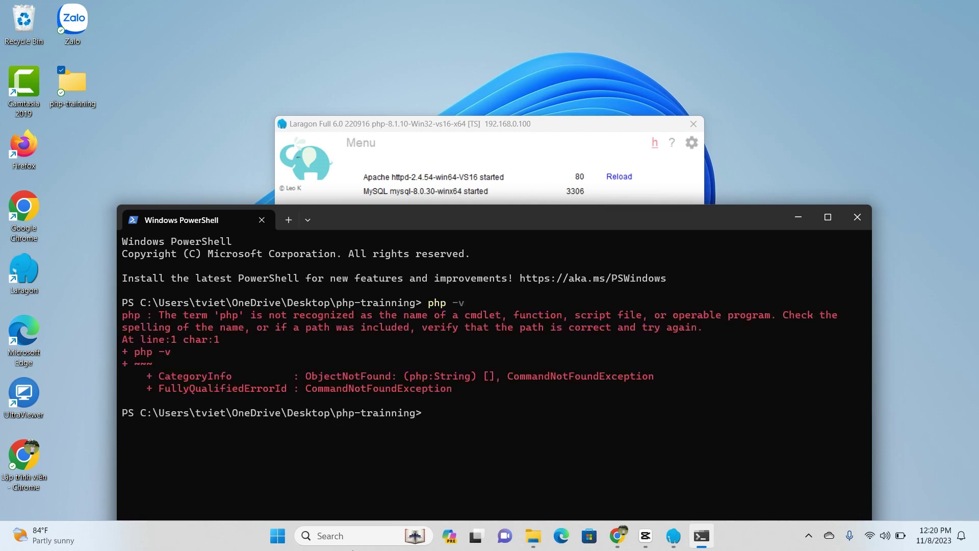
# - Search Windows for env, open the system environment variables and open the system variable Path for editing
pyautogui.click(348, 538)
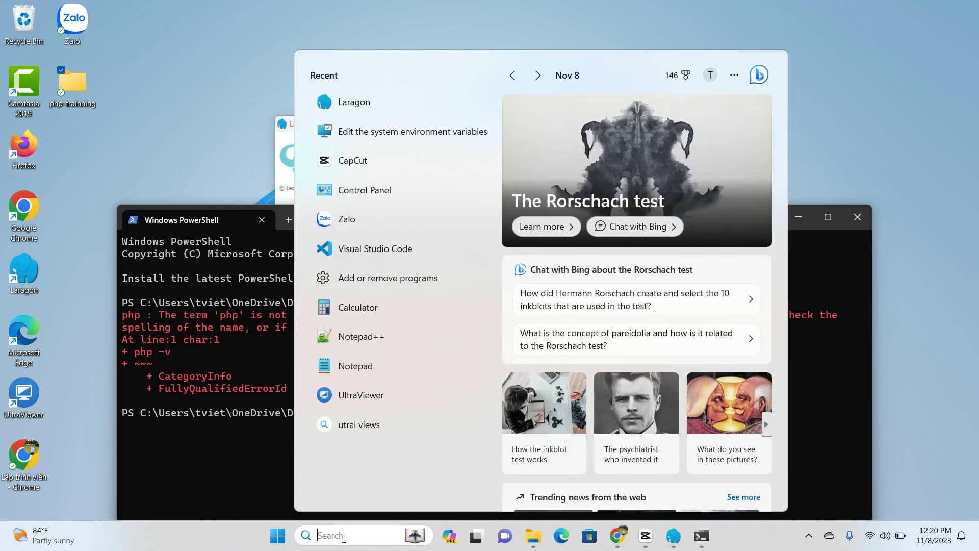
pyautogui.write('env')
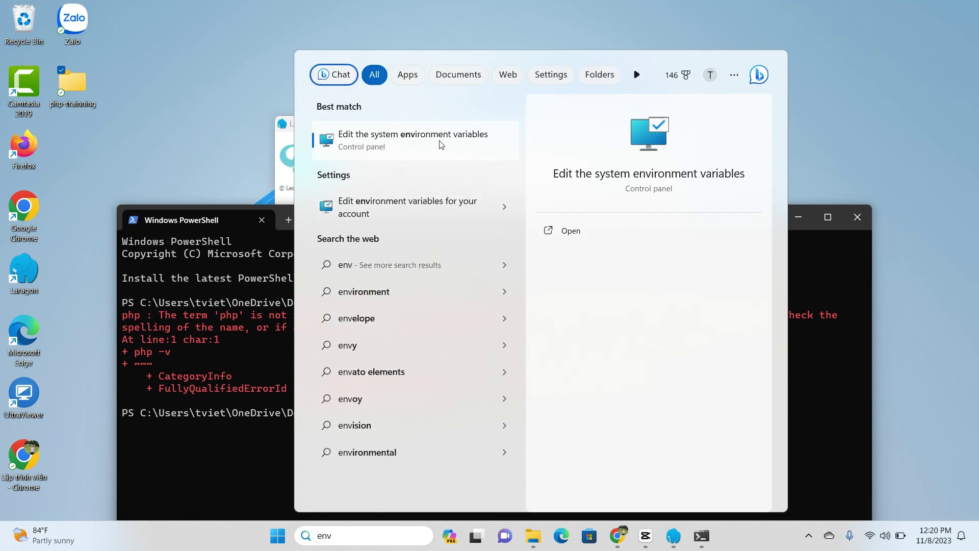
pyautogui.click(403, 143)
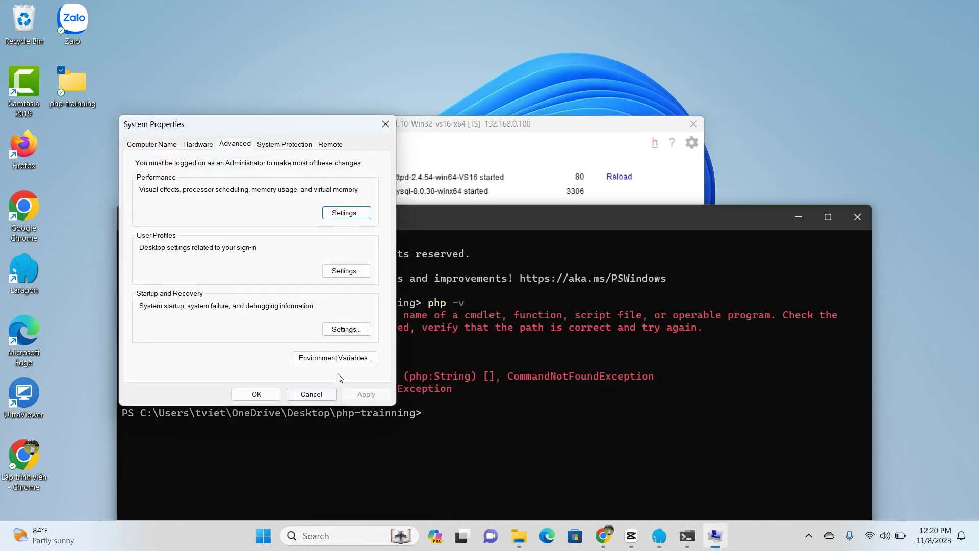
pyautogui.click(331, 359)
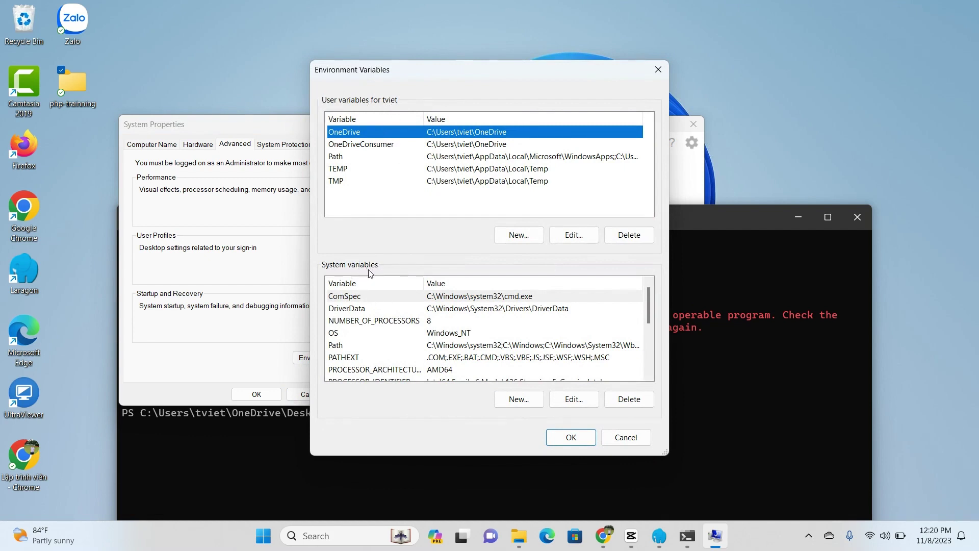
pyautogui.click(345, 346)
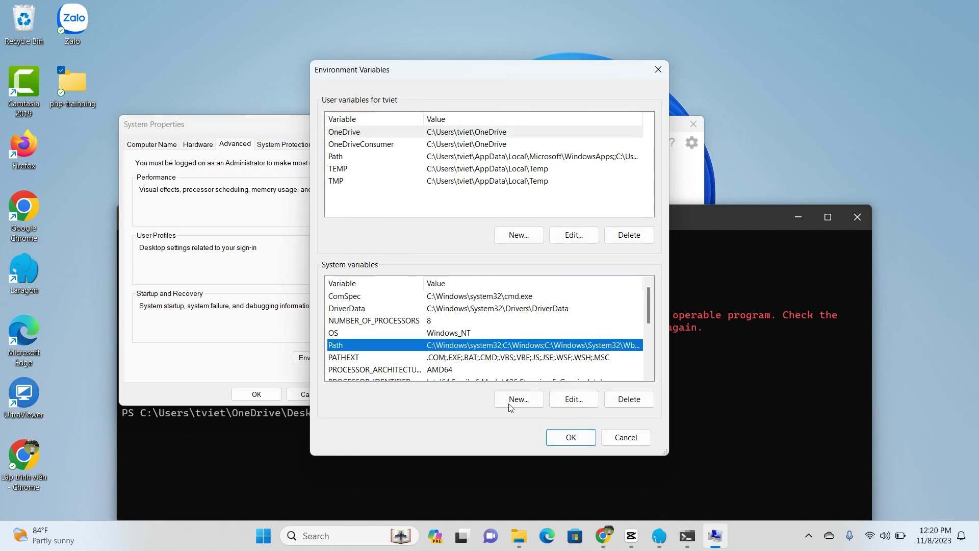
pyautogui.click(570, 400)
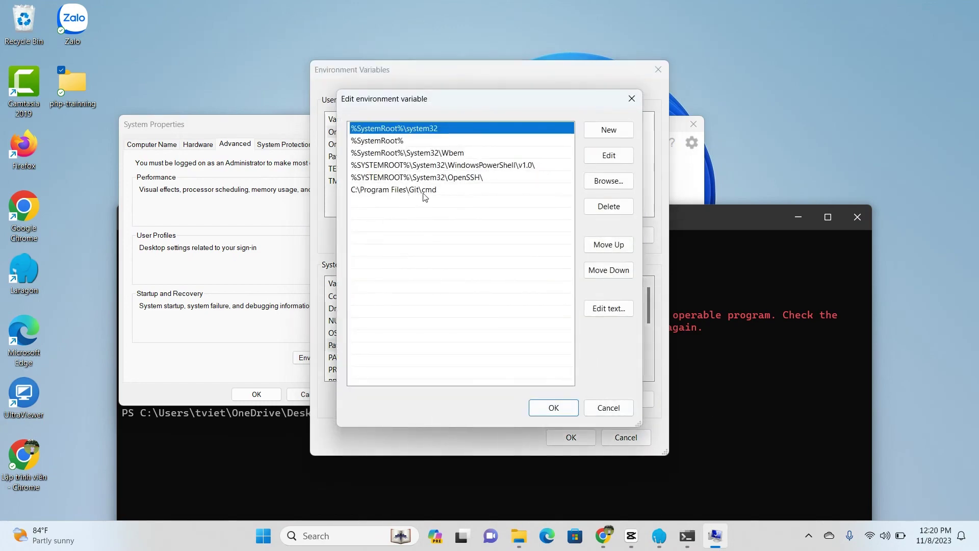
# - Open the folder C:\laragon\bin\php\php-8.1.10-Win32-vs16-x64 in File Explorer
pyautogui.click(228, 125)
pyautogui.press('super+e')
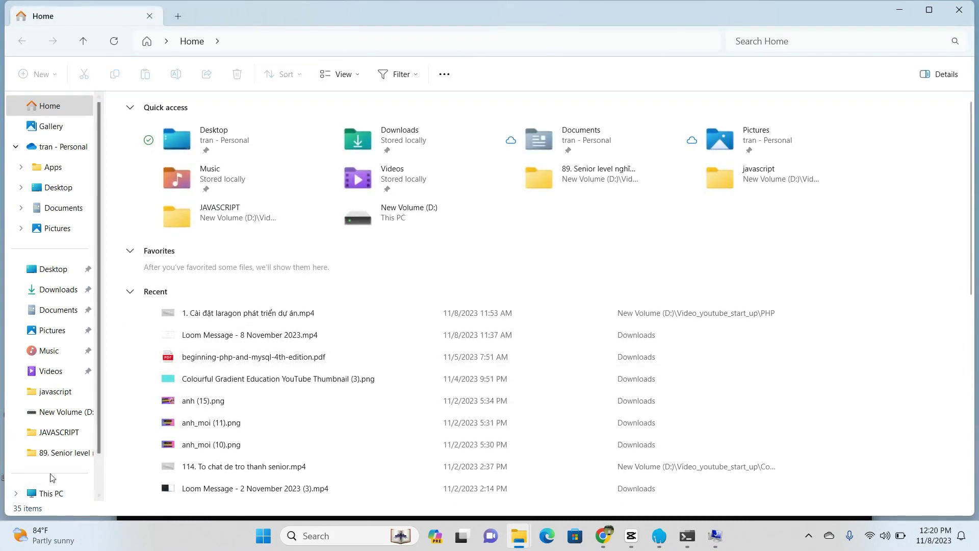
pyautogui.click(48, 493)
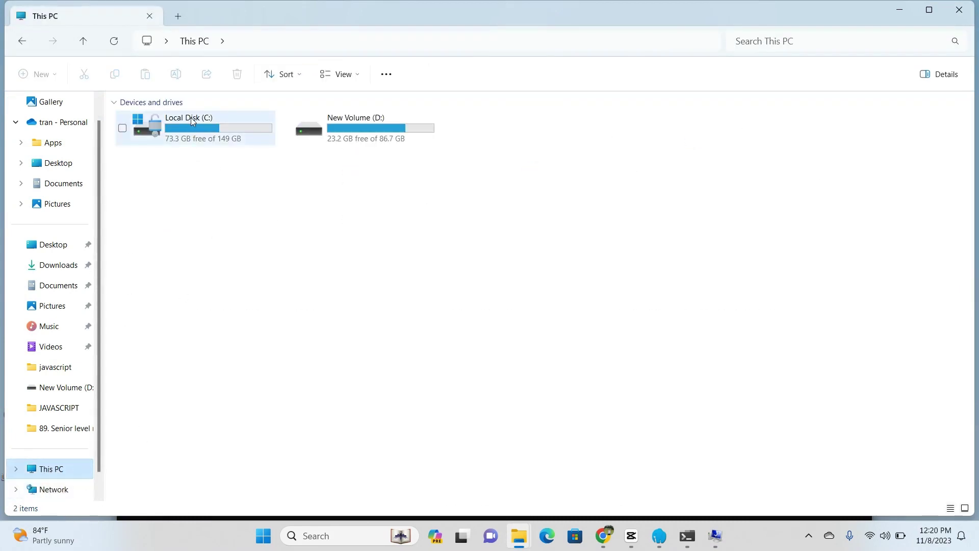
pyautogui.doubleClick(192, 123)
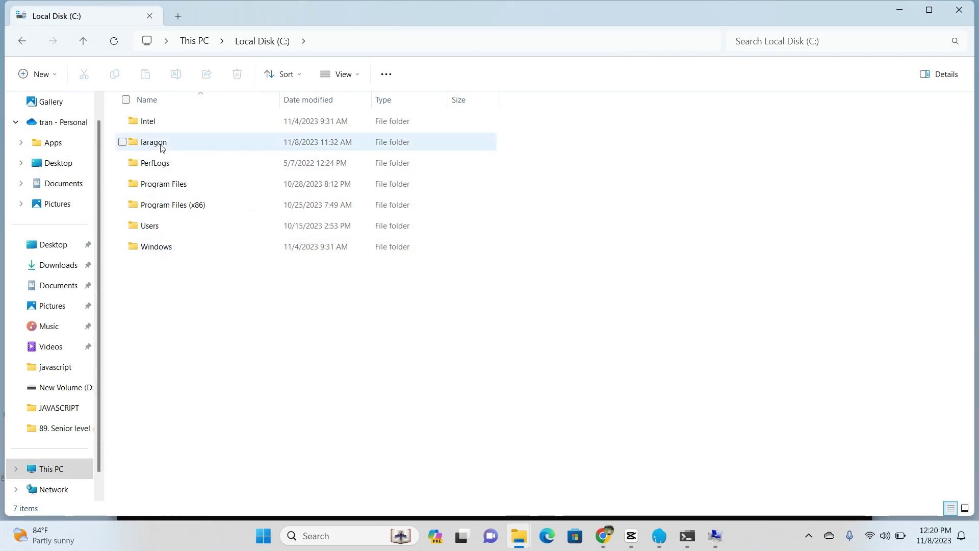
pyautogui.moveTo(161, 146)
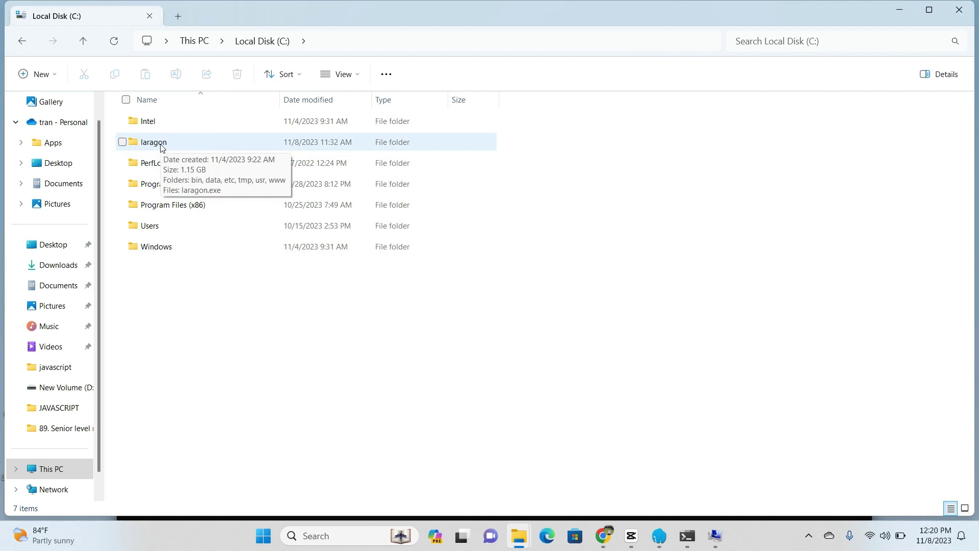
pyautogui.click(160, 147)
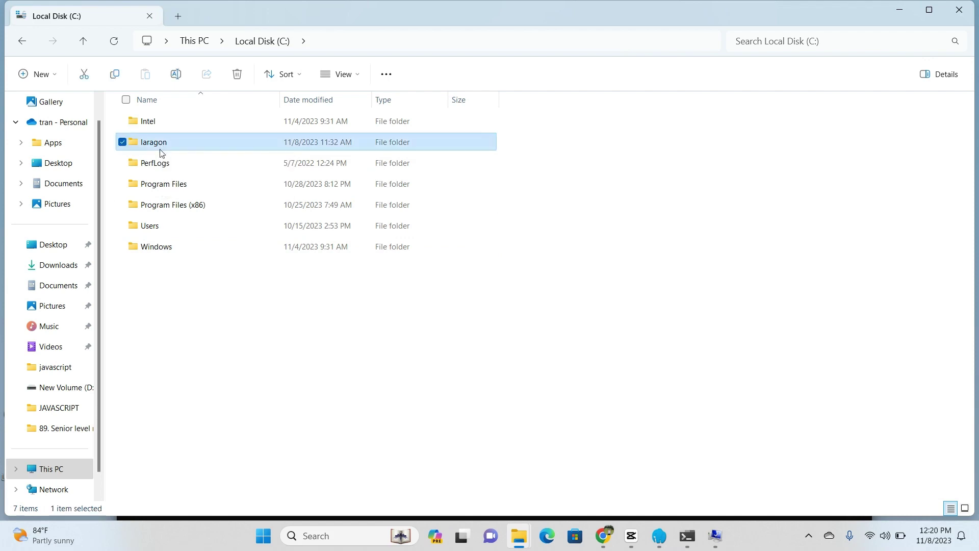
pyautogui.click(160, 147)
pyautogui.click(179, 175)
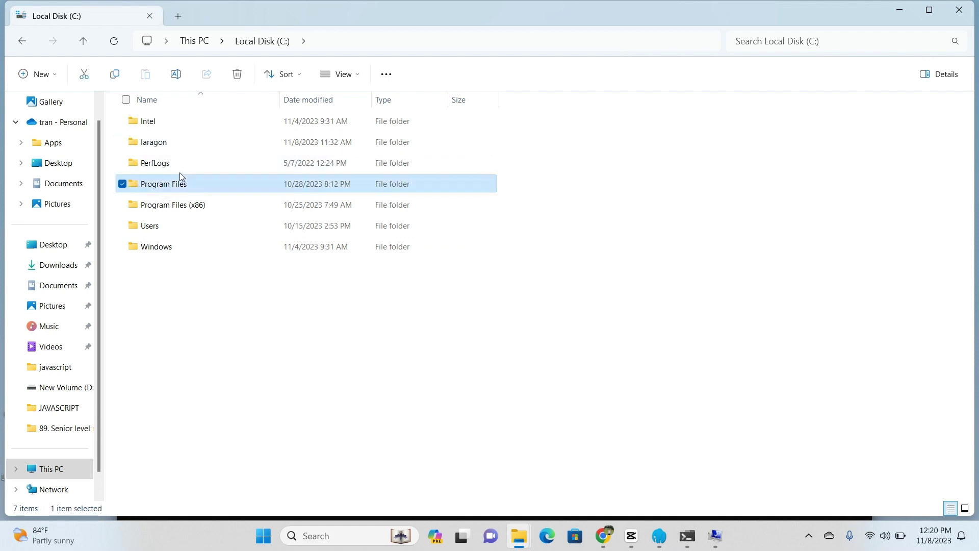
pyautogui.doubleClick(157, 142)
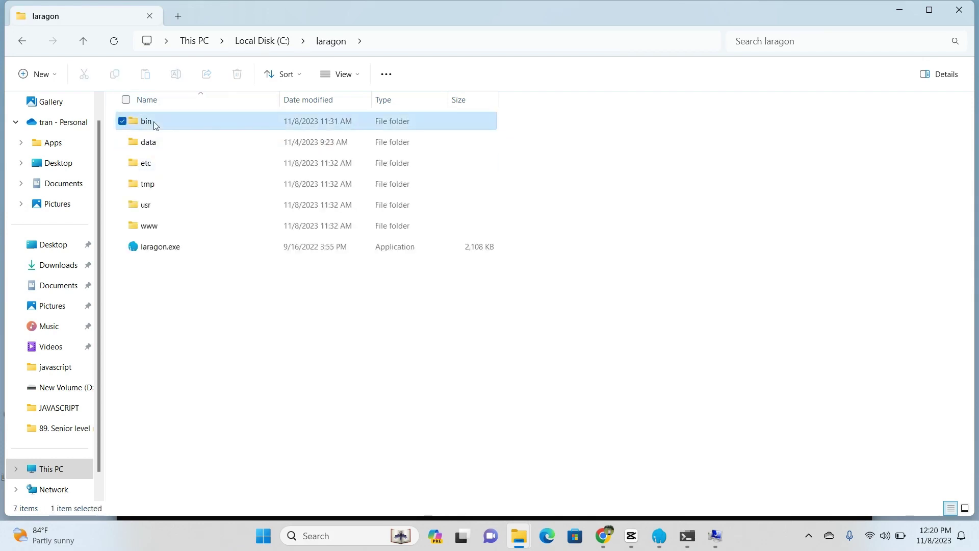
pyautogui.doubleClick(150, 127)
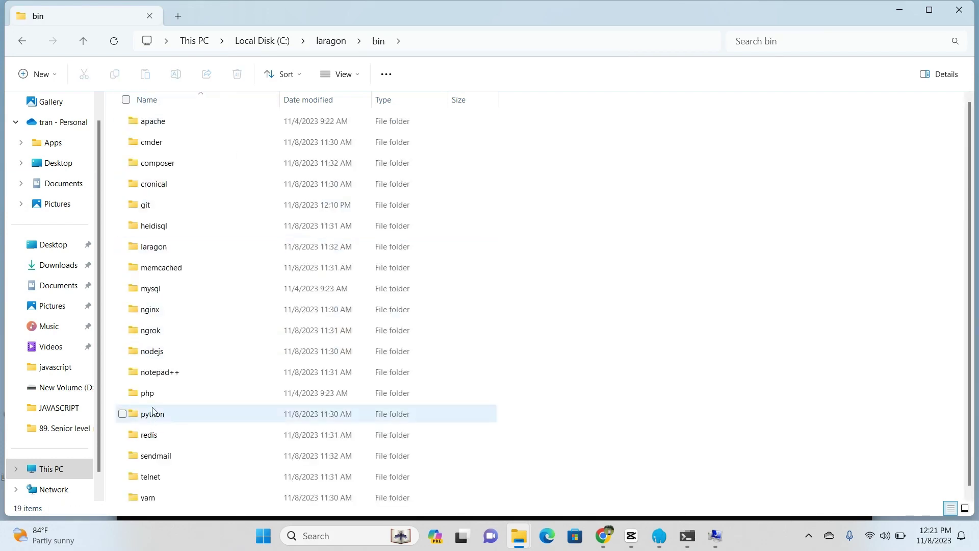
pyautogui.doubleClick(147, 393)
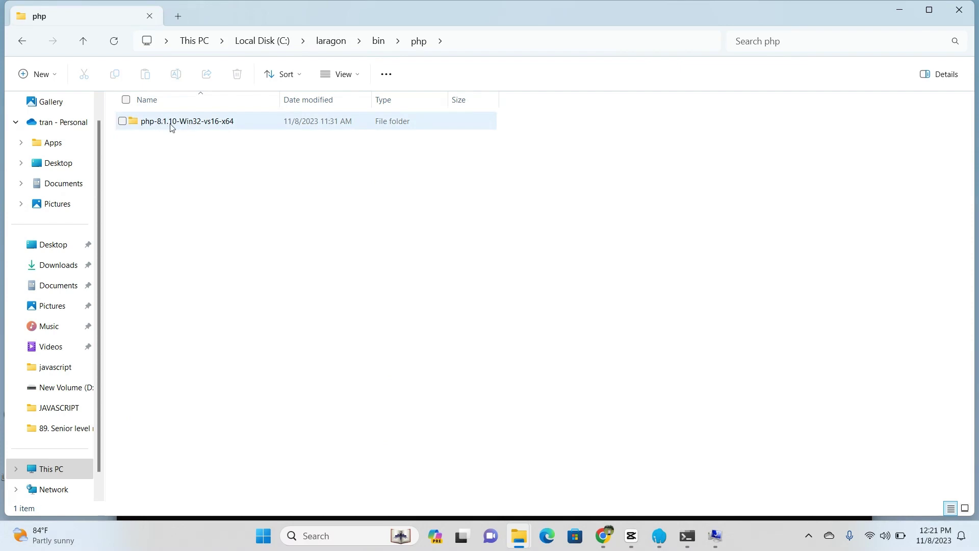
pyautogui.doubleClick(189, 126)
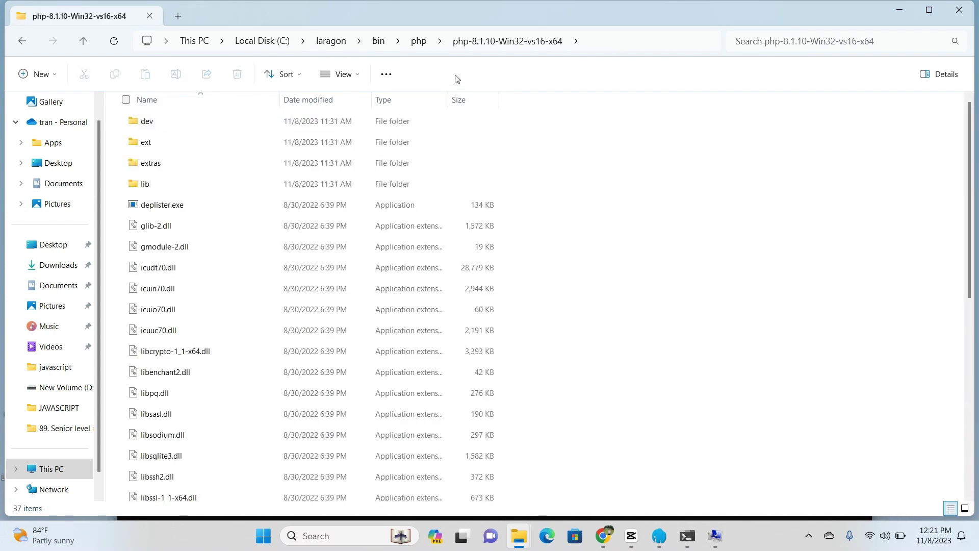
# - Copy the PHP folder's full path, look for php.exe among its files and minimize File Explorer
pyautogui.click(624, 47)
pyautogui.hotkey('ctrl', 'c')
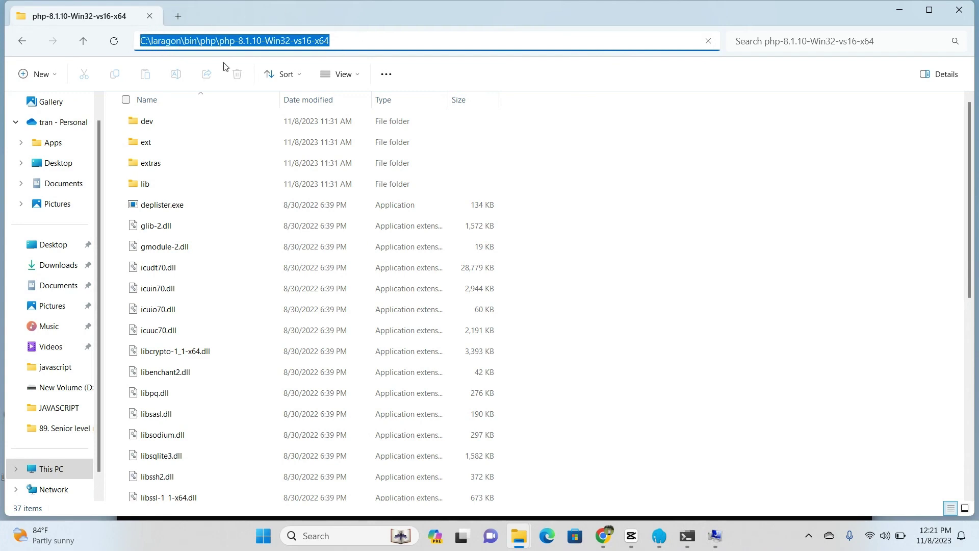
pyautogui.scroll(-1, 176, 374)
pyautogui.scroll(-3, 175, 374)
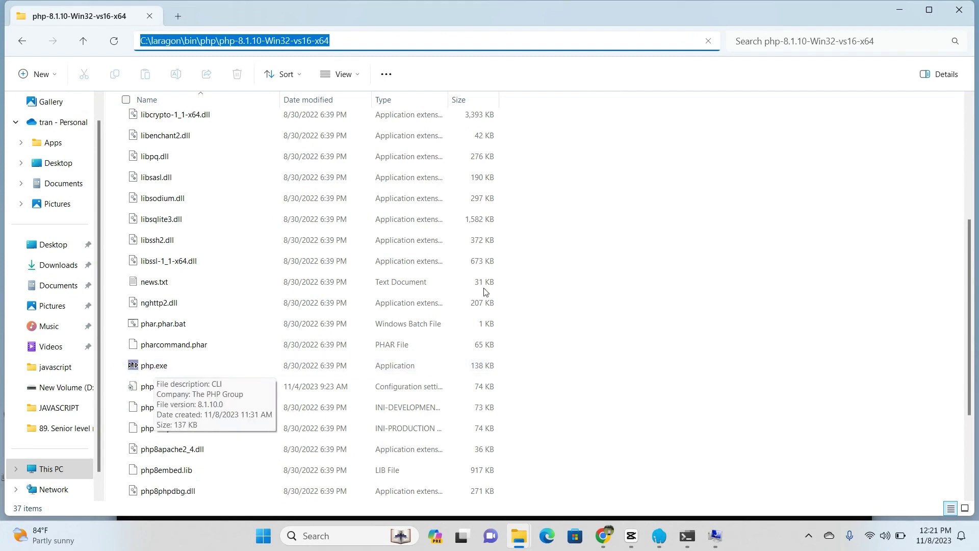
pyautogui.click(900, 10)
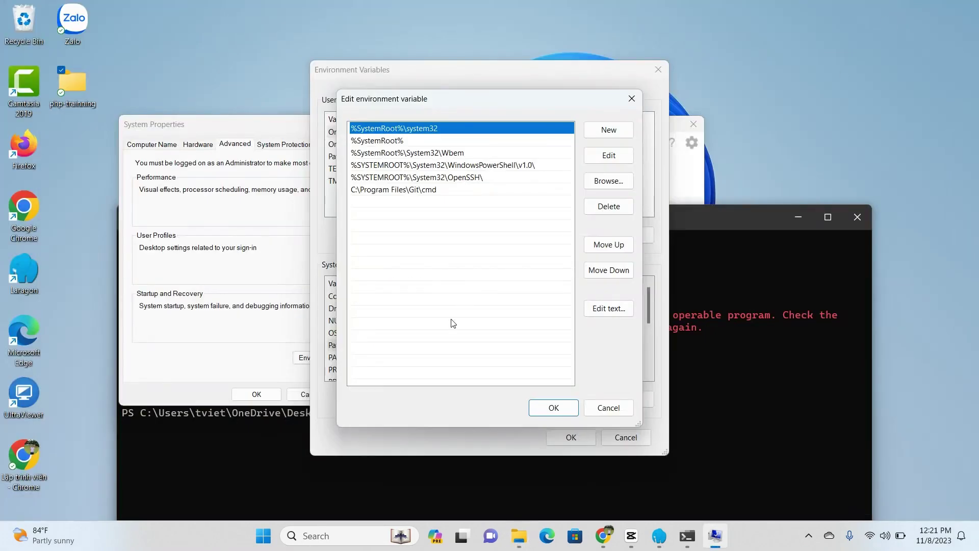
# - Add C:\laragon\bin\php\php-8.1.10-Win32-vs16-x64 as a new entry of the system Path variable and confirm the edit
pyautogui.click(611, 133)
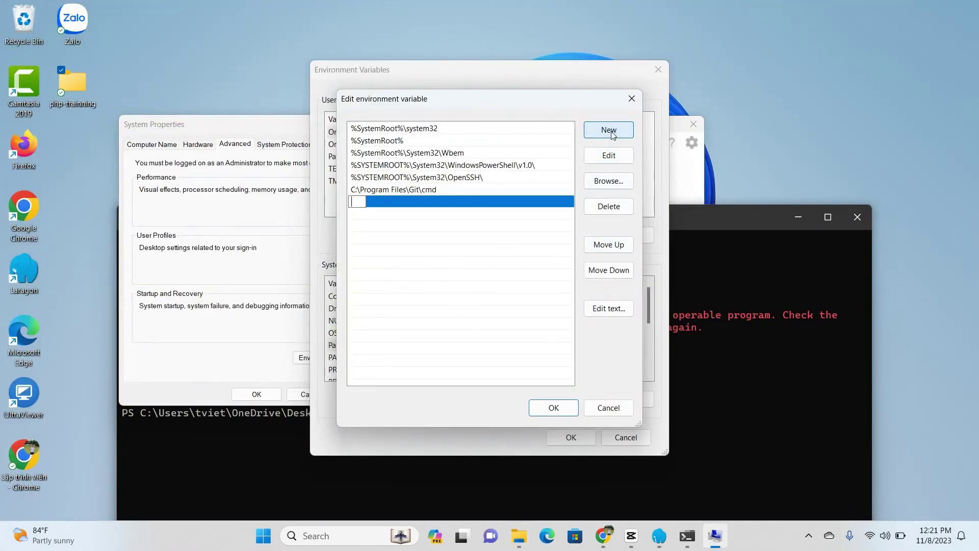
pyautogui.hotkey('ctrl', 'v')
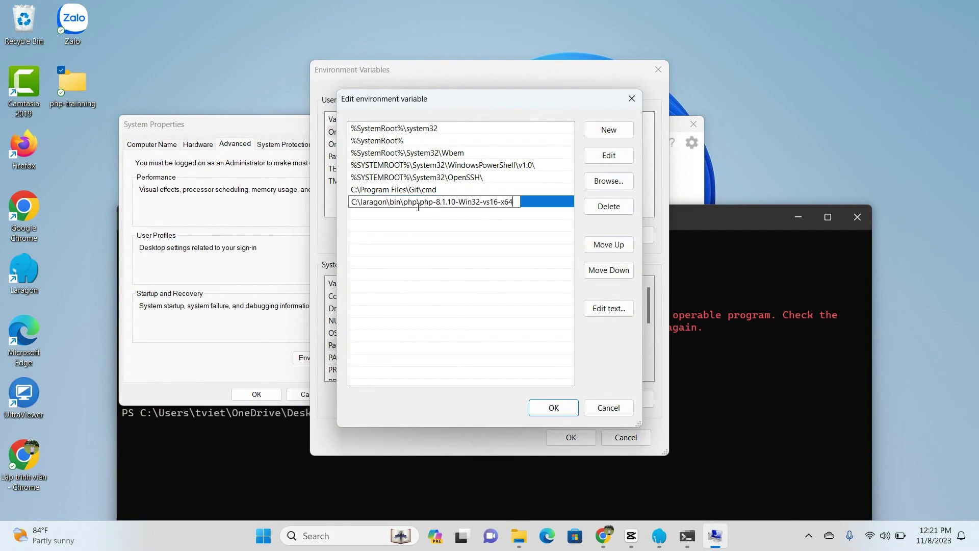
pyautogui.click(555, 407)
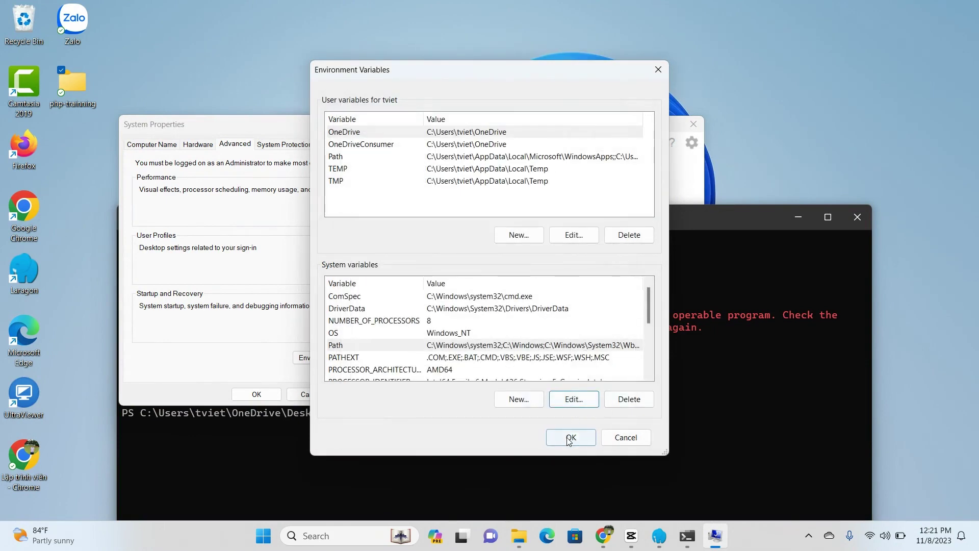
# - Confirm the environment variable and system property changes and close the old PowerShell window
pyautogui.click(572, 438)
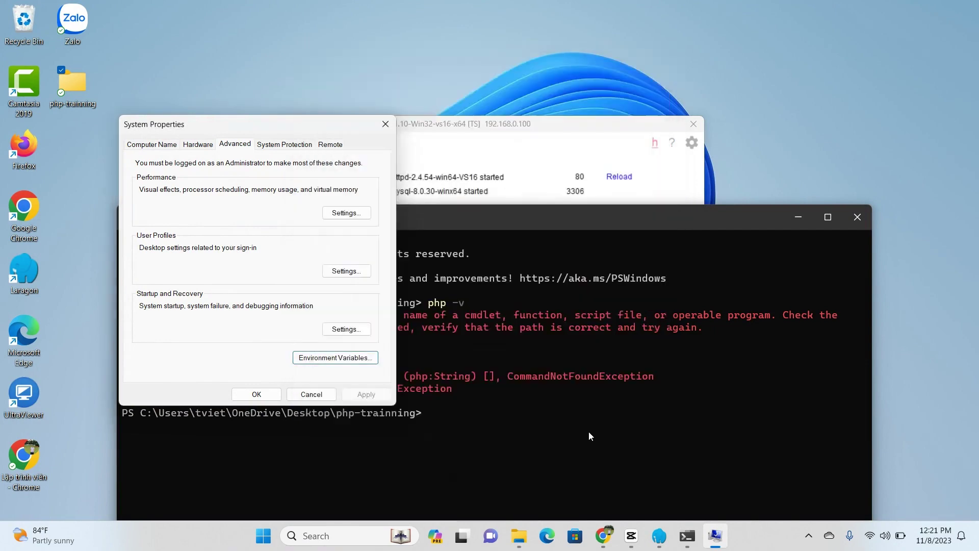
pyautogui.click(256, 393)
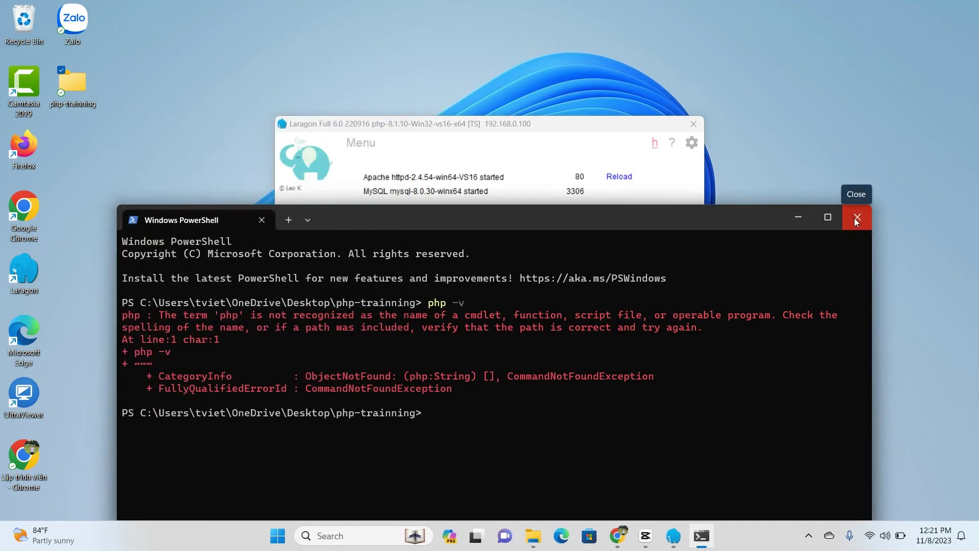
pyautogui.click(855, 220)
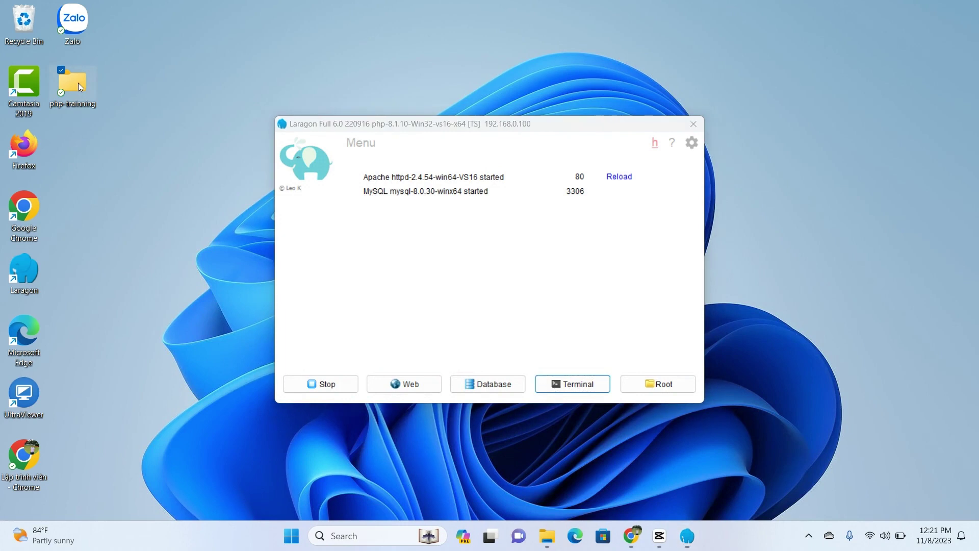
# - Open a new terminal in the php-trainning folder, check the PHP version with php -v and close the terminal
pyautogui.rightClick(78, 83)
pyautogui.click(152, 345)
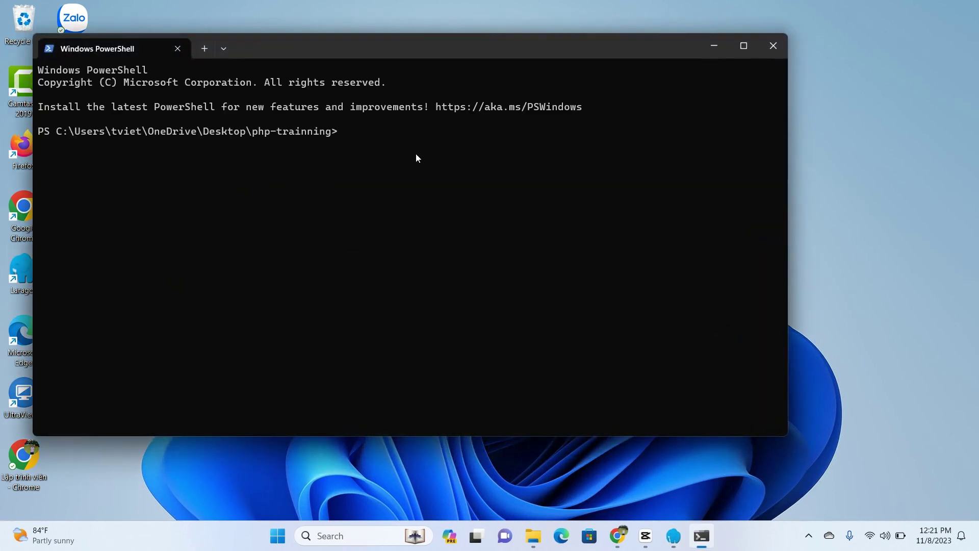
pyautogui.write('php -v')
pyautogui.press('Return')
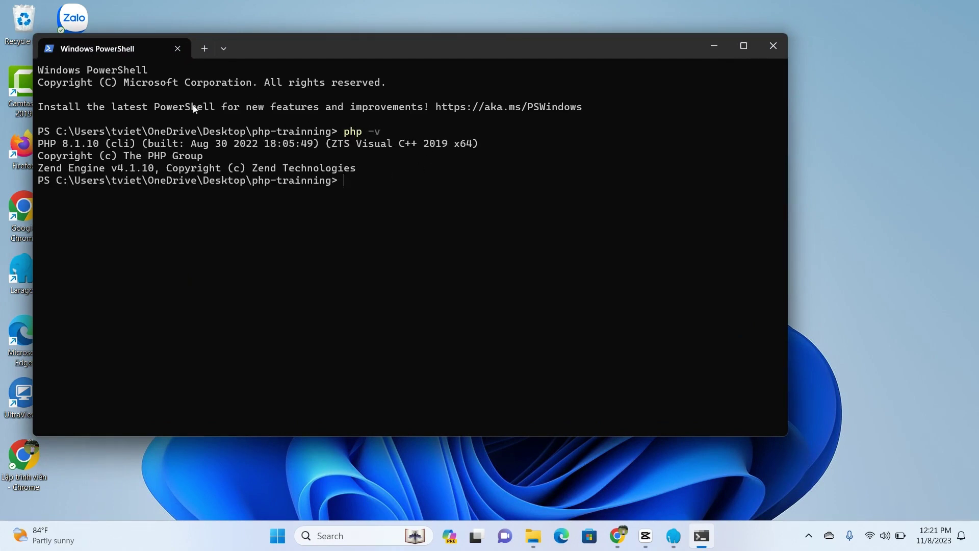
pyautogui.moveTo(37, 142); pyautogui.dragTo(81, 144)
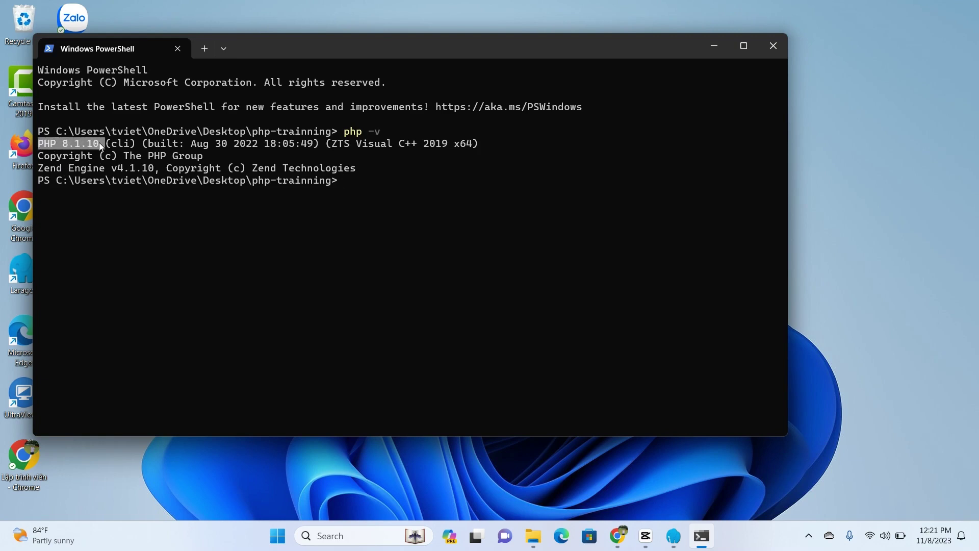
pyautogui.click(414, 222)
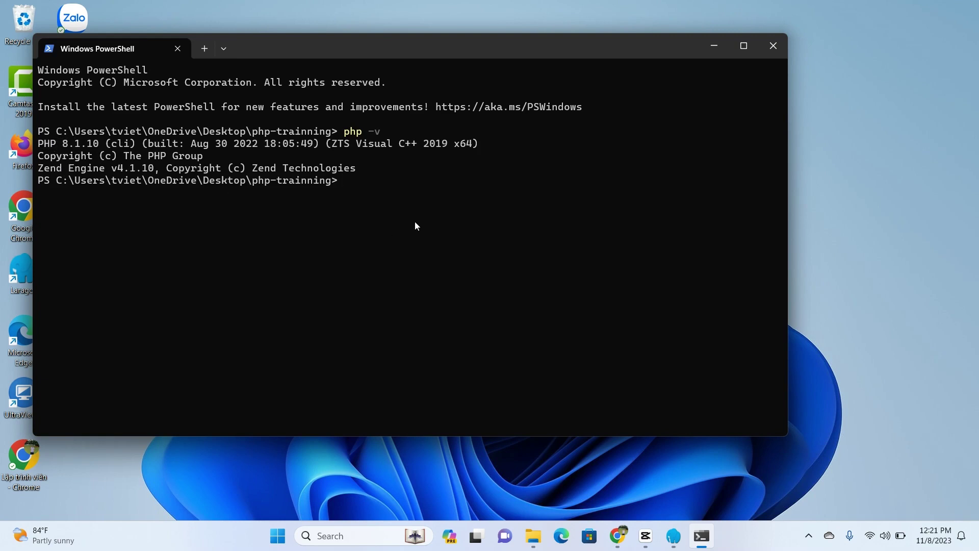
pyautogui.moveTo(509, 204); pyautogui.dragTo(11, 50)
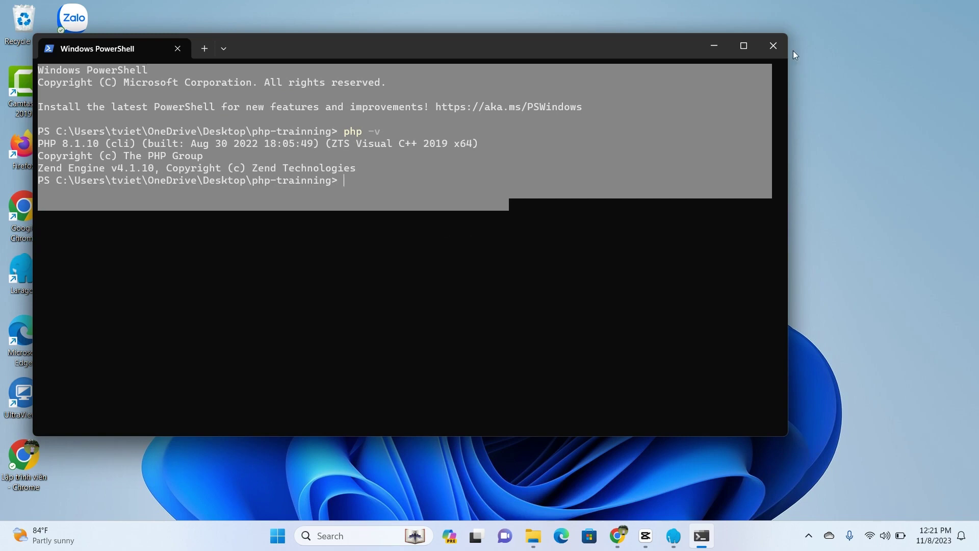
pyautogui.click(774, 44)
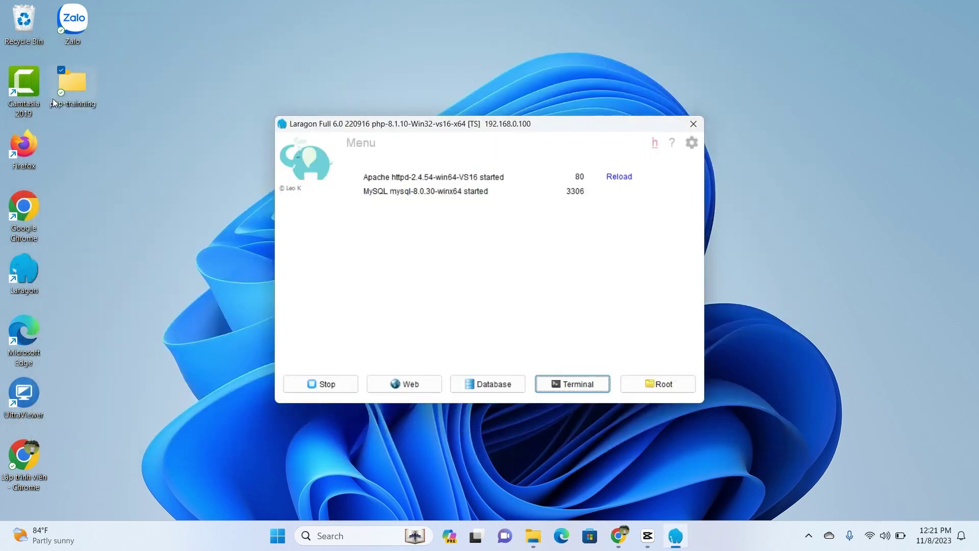
# - Open a terminal in the Desktop folder and check the PHP version there with php -v
pyautogui.click(139, 246)
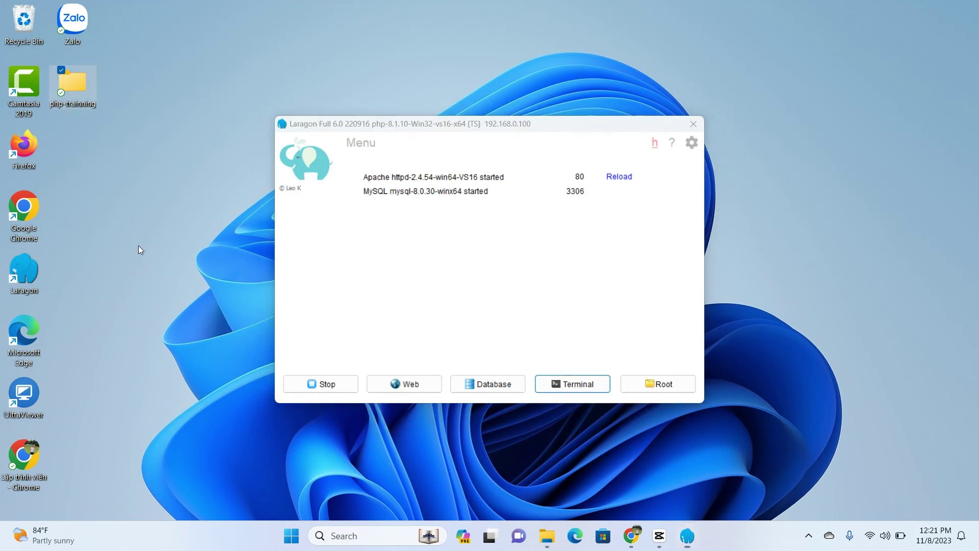
pyautogui.rightClick(138, 247)
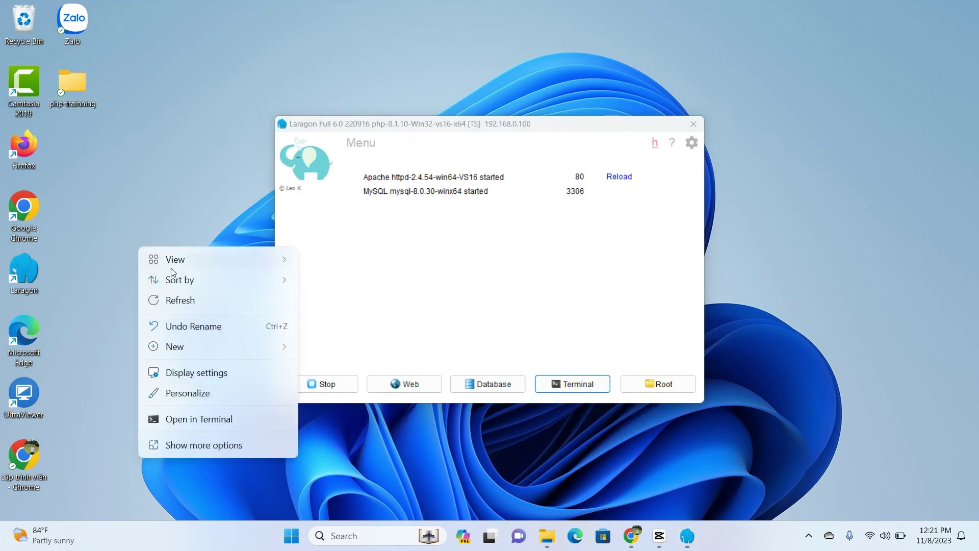
pyautogui.click(231, 422)
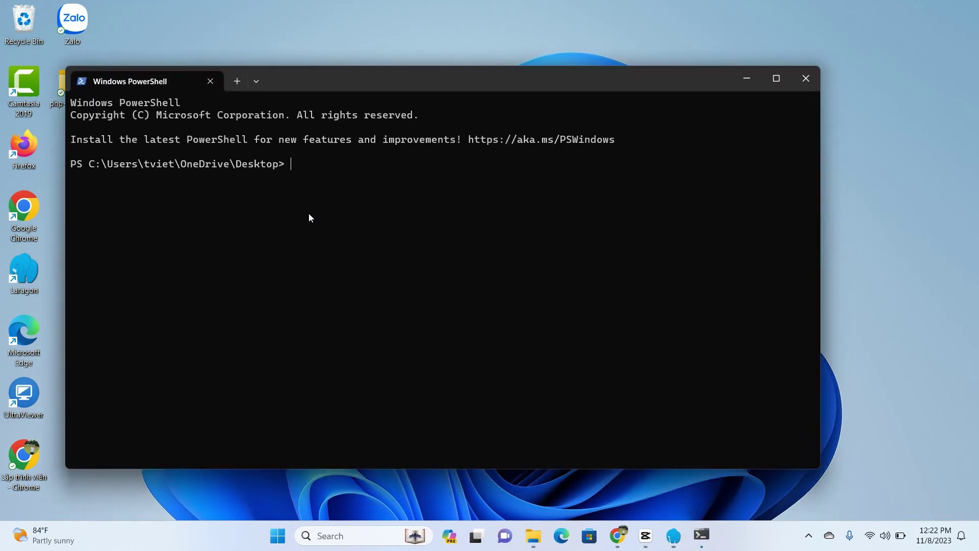
pyautogui.write('php -v')
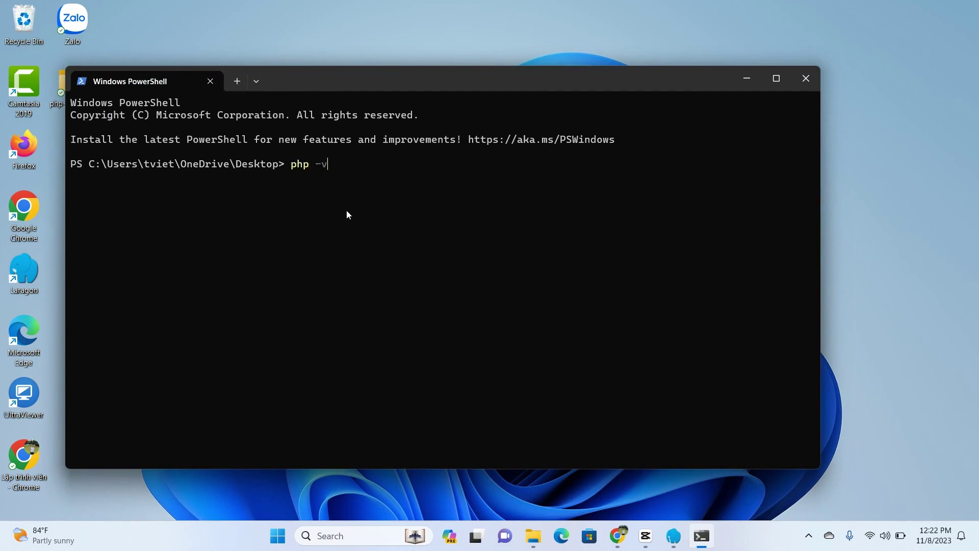
pyautogui.press('Return')
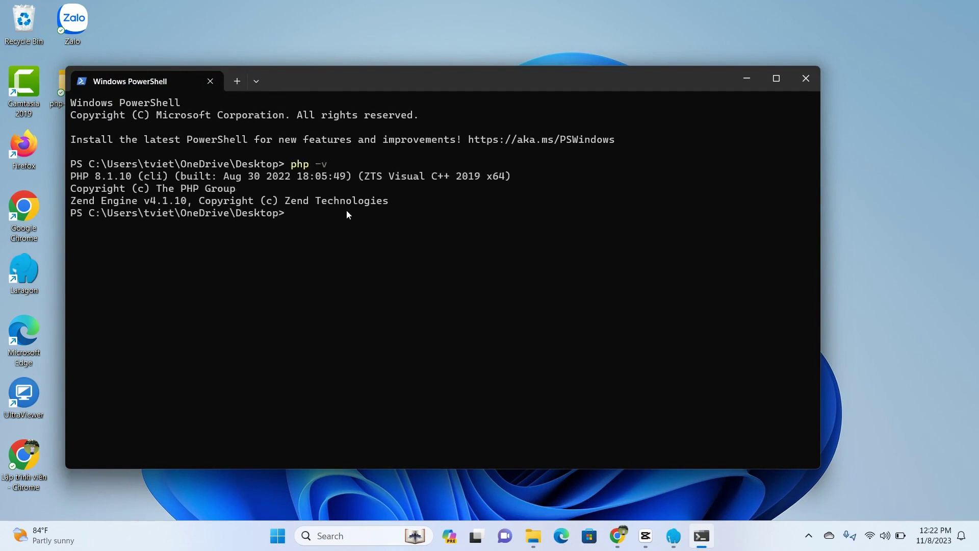